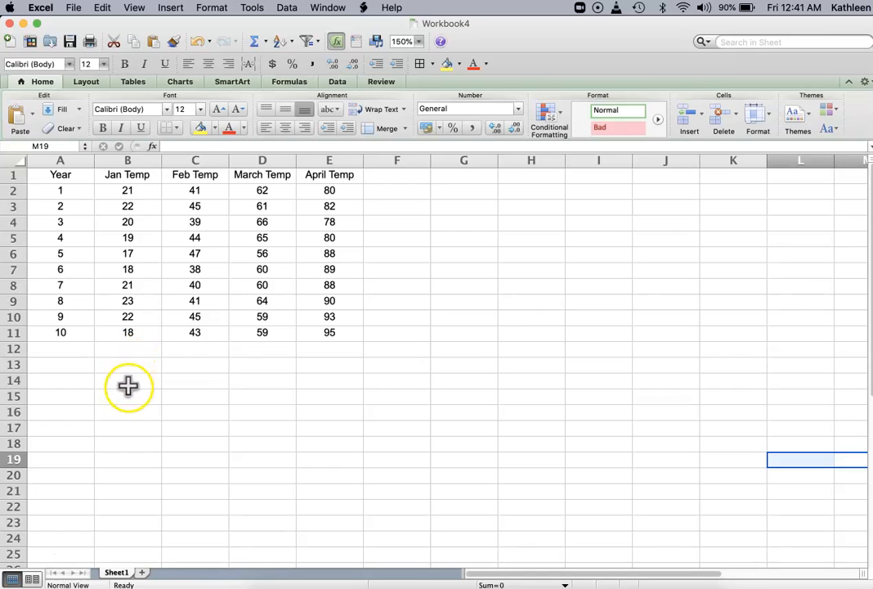
Step: Enter an AVERAGE formula in B15 that averages the Jan Temp values B2:B11
{"action": "left_click", "coordinate": [127, 398]}
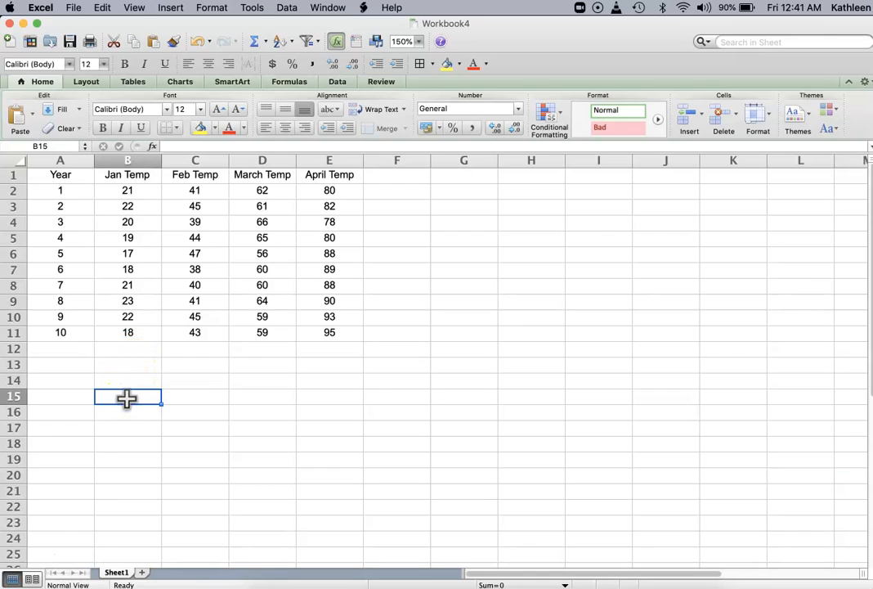
{"action": "type", "text": "="}
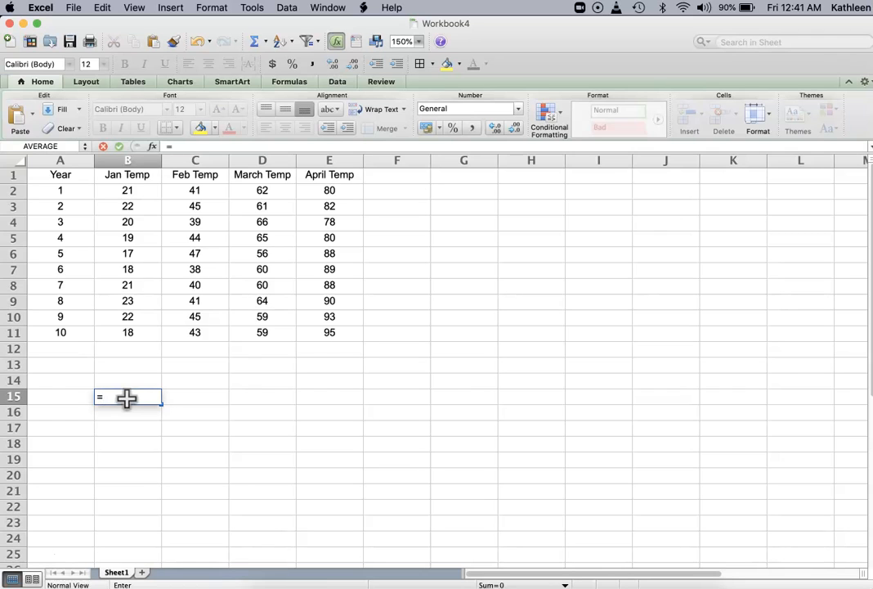
{"action": "type", "text": "AverAGE"}
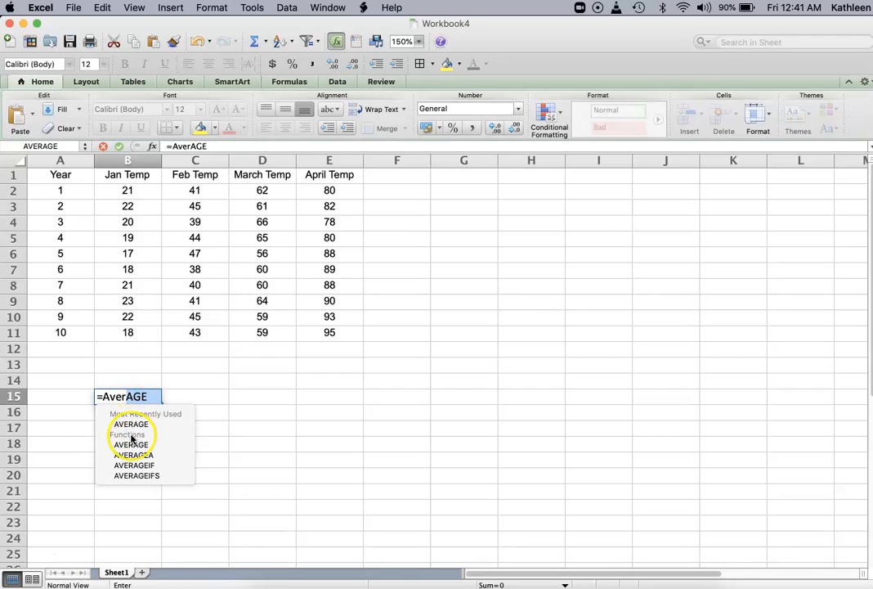
{"action": "left_click", "coordinate": [135, 425]}
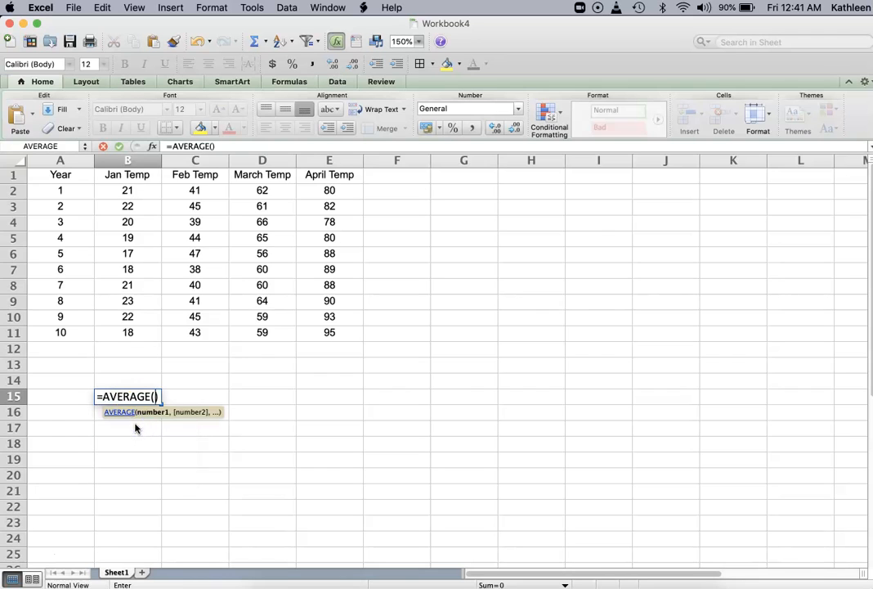
{"action": "left_click", "coordinate": [136, 190]}
{"action": "left_click_drag", "start_coordinate": [139, 190], "coordinate": [132, 334]}
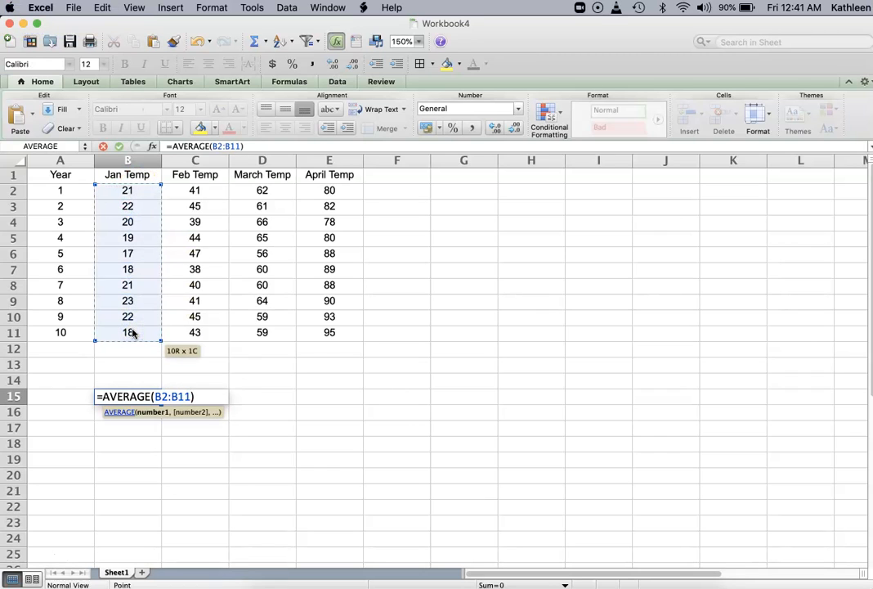
{"action": "key", "text": "Return"}
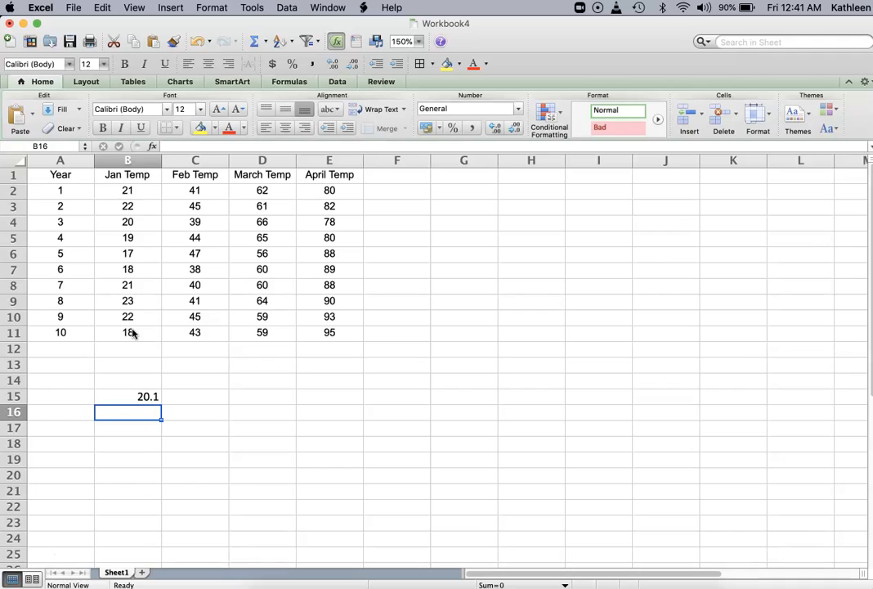
Step: Fill the average formula right across B15:E15
{"action": "left_click_drag", "start_coordinate": [132, 397], "coordinate": [322, 398]}
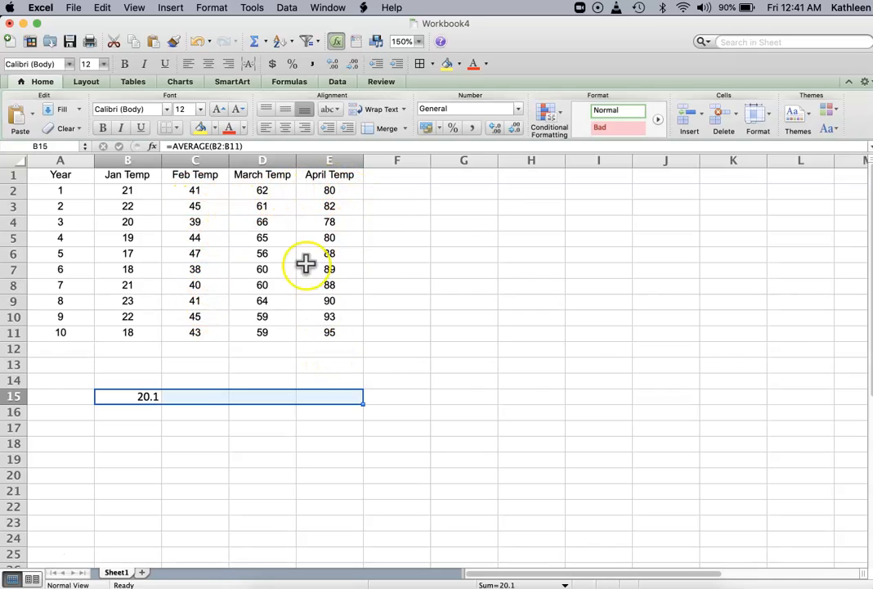
{"action": "left_click", "coordinate": [102, 9]}
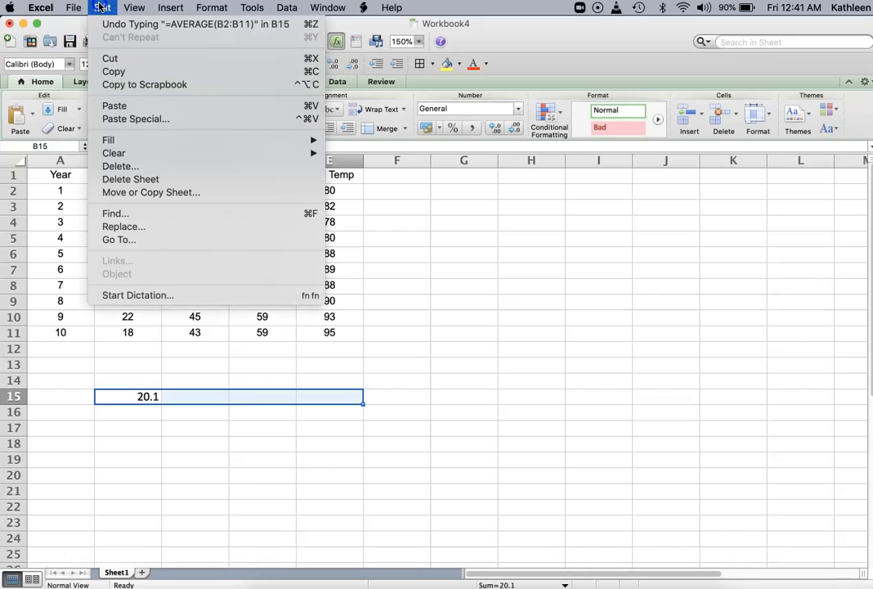
{"action": "left_click", "coordinate": [104, 150]}
{"action": "mouse_move", "coordinate": [104, 141]}
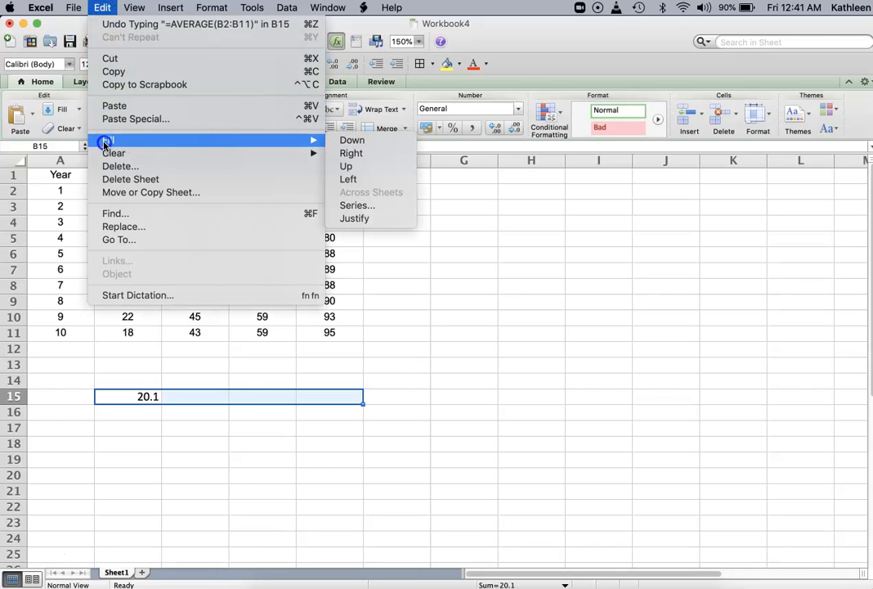
{"action": "left_click", "coordinate": [343, 155]}
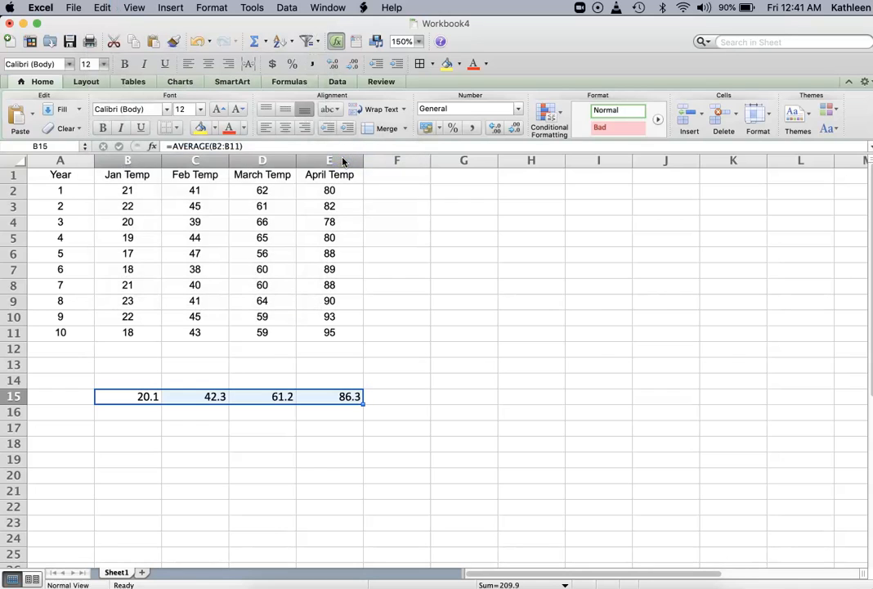
Step: Enter the month numbers 1, 2, 3 and 4 in B14 through E14
{"action": "left_click", "coordinate": [150, 378]}
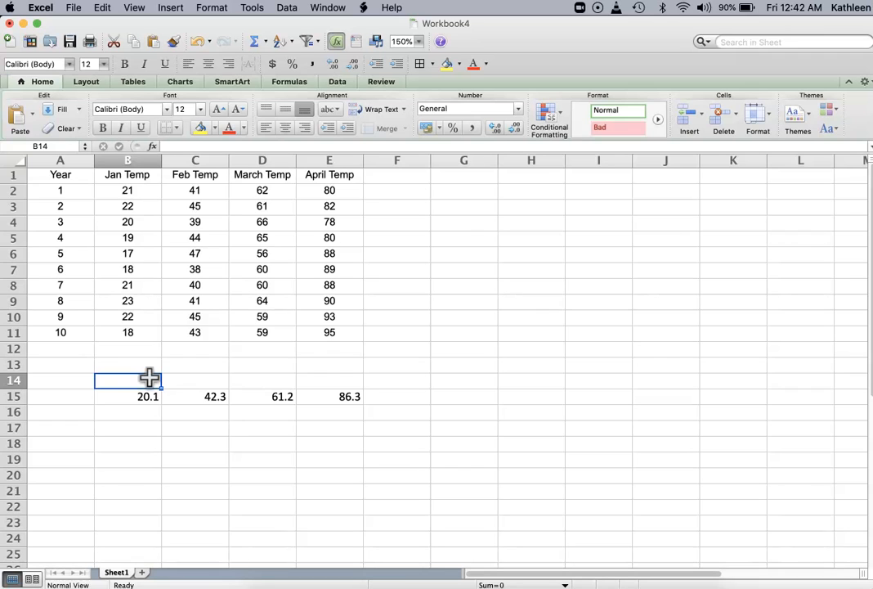
{"action": "type", "text": "1"}
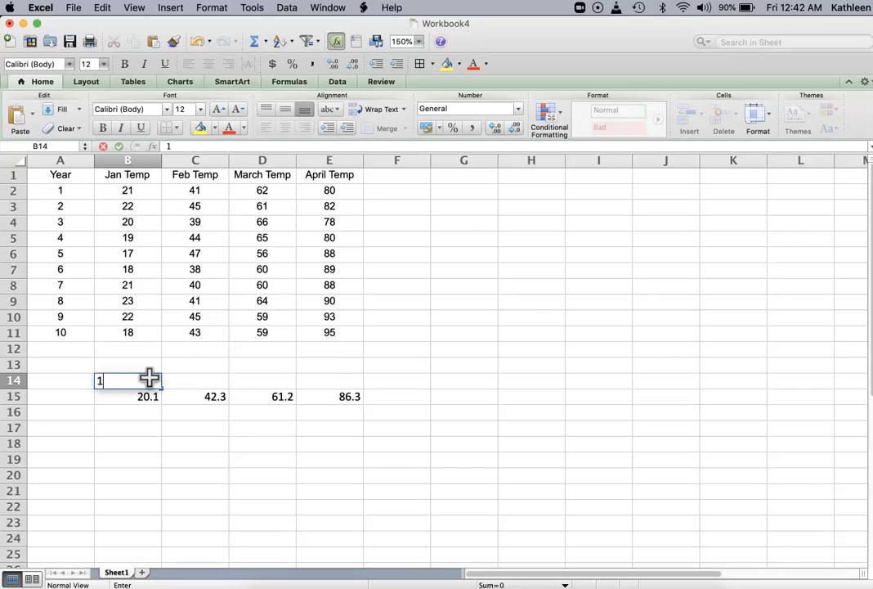
{"action": "key", "text": "Tab"}
{"action": "type", "text": "2"}
{"action": "key", "text": "Tab"}
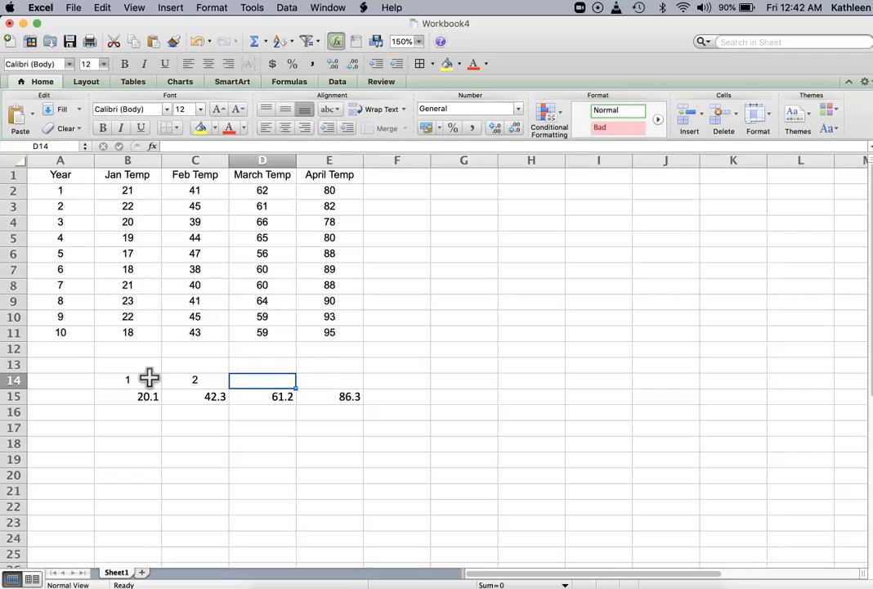
{"action": "type", "text": "3"}
{"action": "key", "text": "Tab"}
{"action": "type", "text": "4"}
{"action": "left_click", "coordinate": [122, 376]}
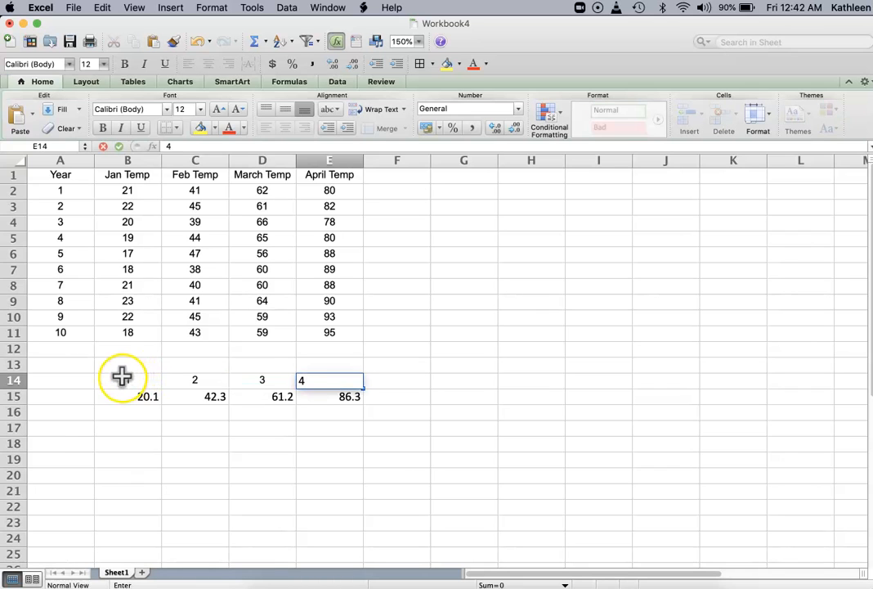
Step: Select B14:E15 and insert a Smooth Marked Scatter chart from it
{"action": "left_click_drag", "start_coordinate": [122, 375], "coordinate": [337, 398]}
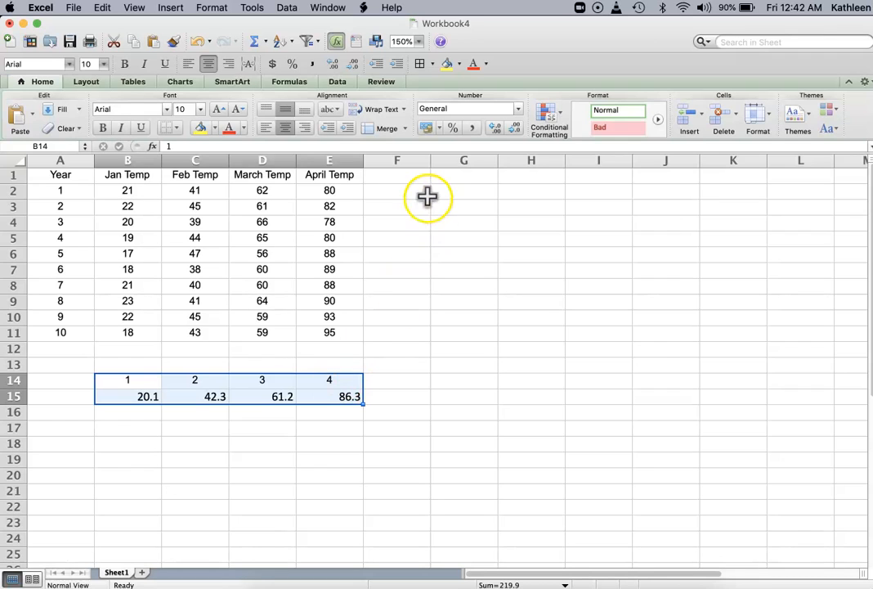
{"action": "left_click", "coordinate": [169, 6]}
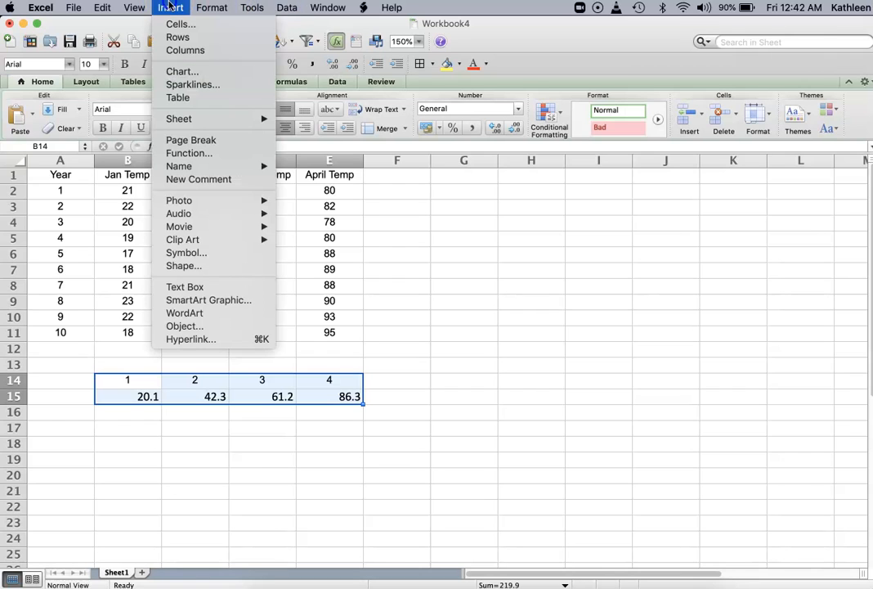
{"action": "left_click", "coordinate": [171, 75]}
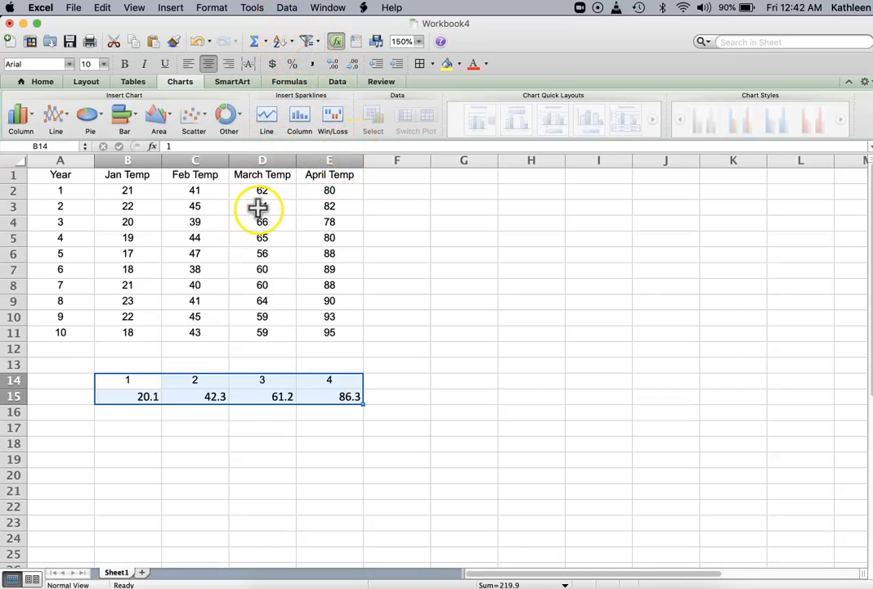
{"action": "left_click", "coordinate": [29, 561]}
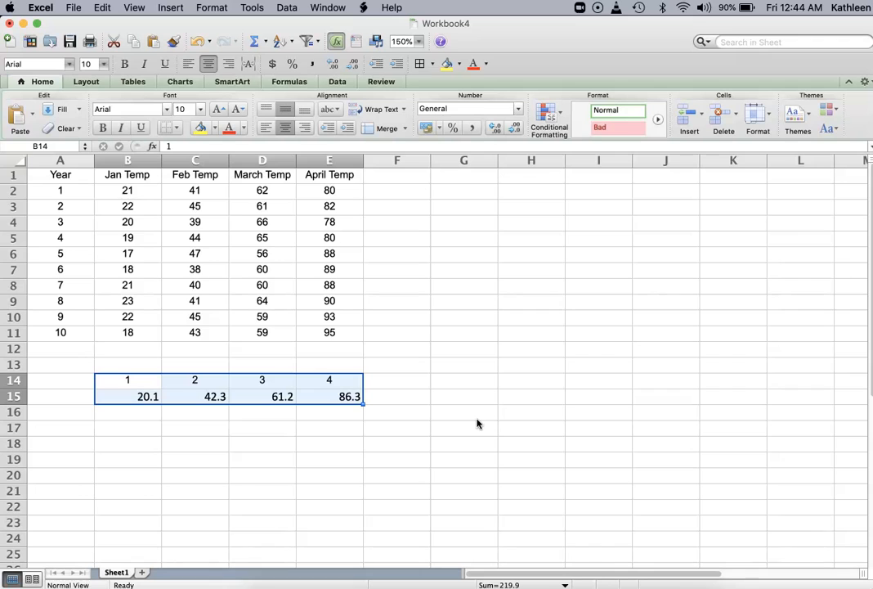
{"action": "left_click", "coordinate": [170, 7]}
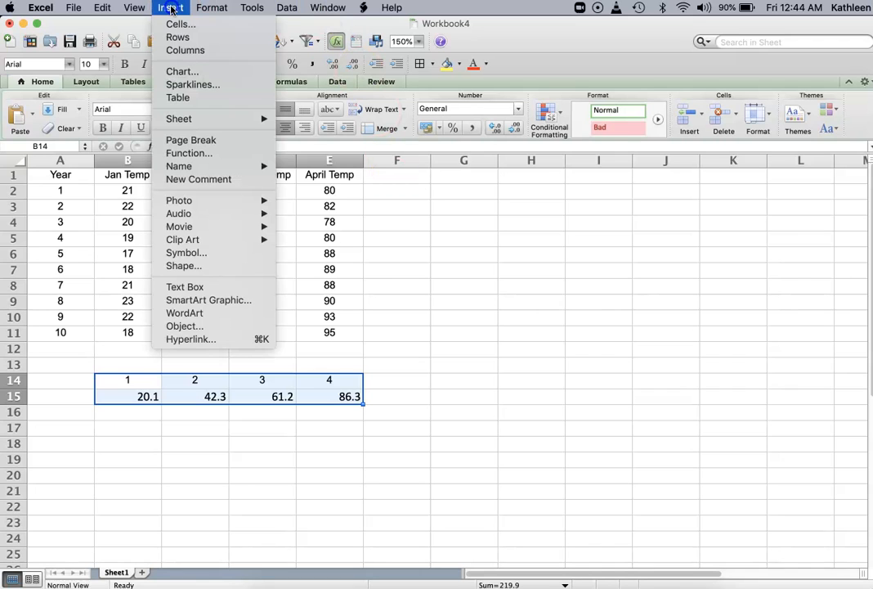
{"action": "left_click", "coordinate": [172, 73]}
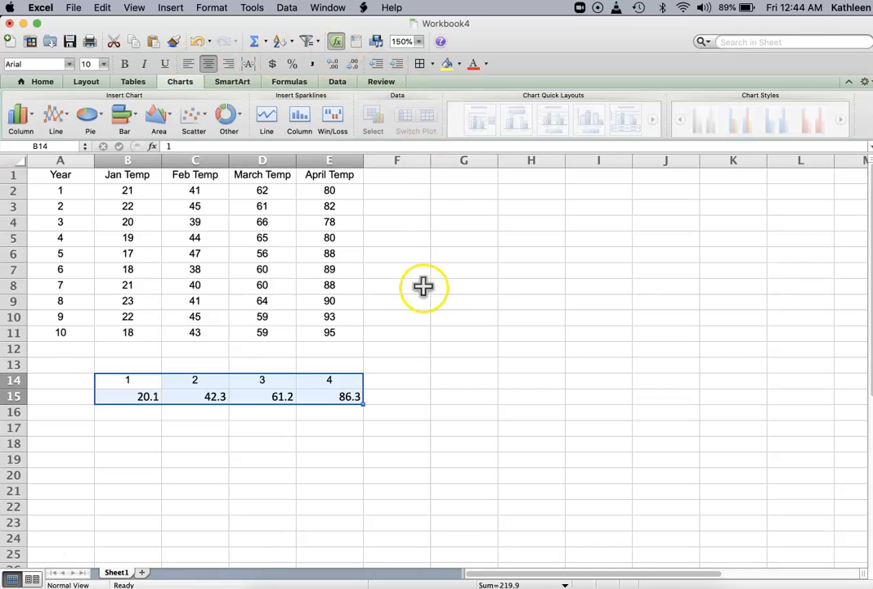
{"action": "left_click", "coordinate": [194, 115]}
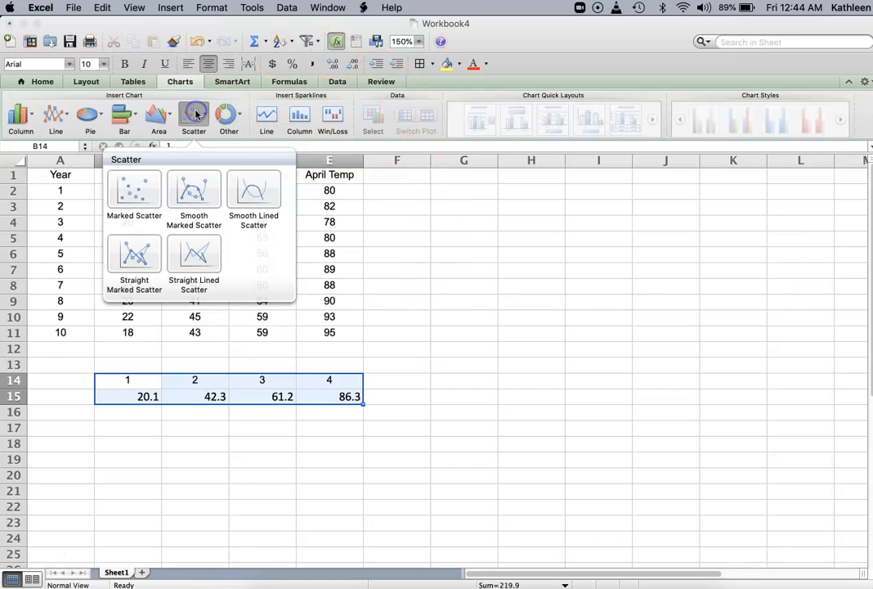
{"action": "left_click", "coordinate": [194, 189]}
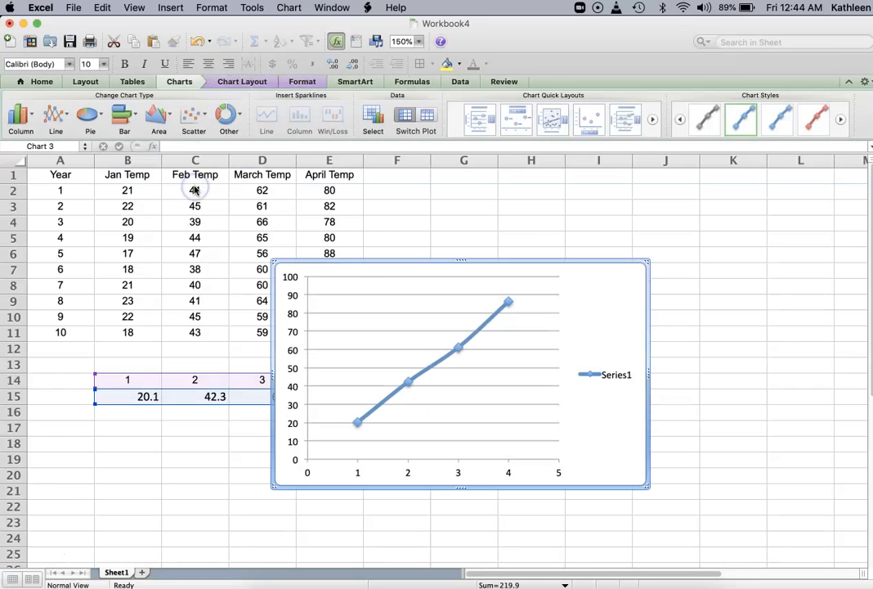
Step: Move the chart beside the data table and delete its legend
{"action": "left_click_drag", "start_coordinate": [351, 263], "coordinate": [477, 197]}
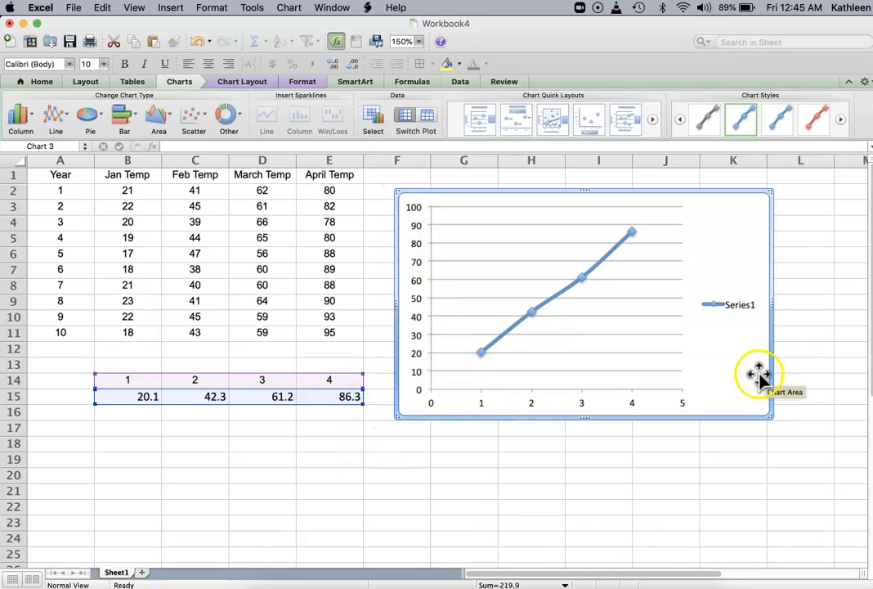
{"action": "left_click", "coordinate": [726, 305]}
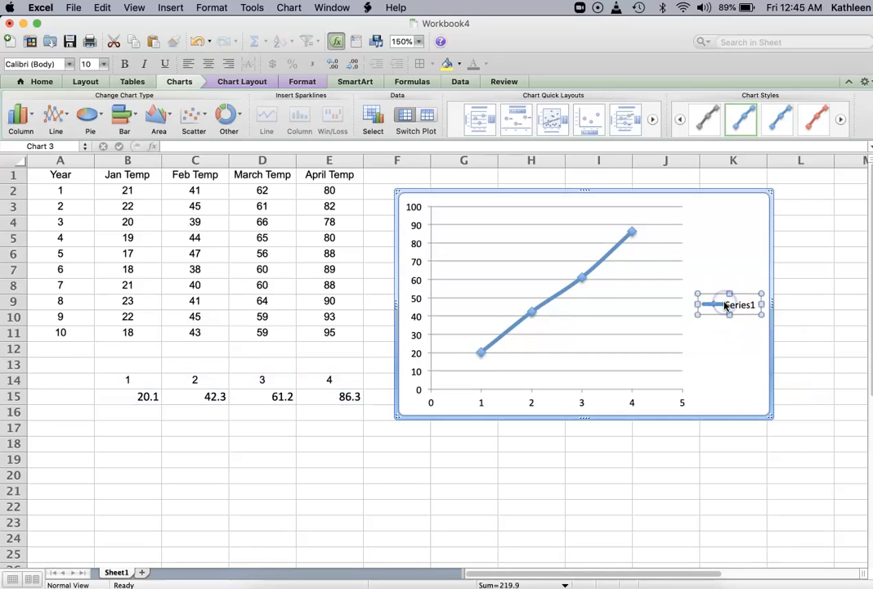
{"action": "key", "text": "Delete"}
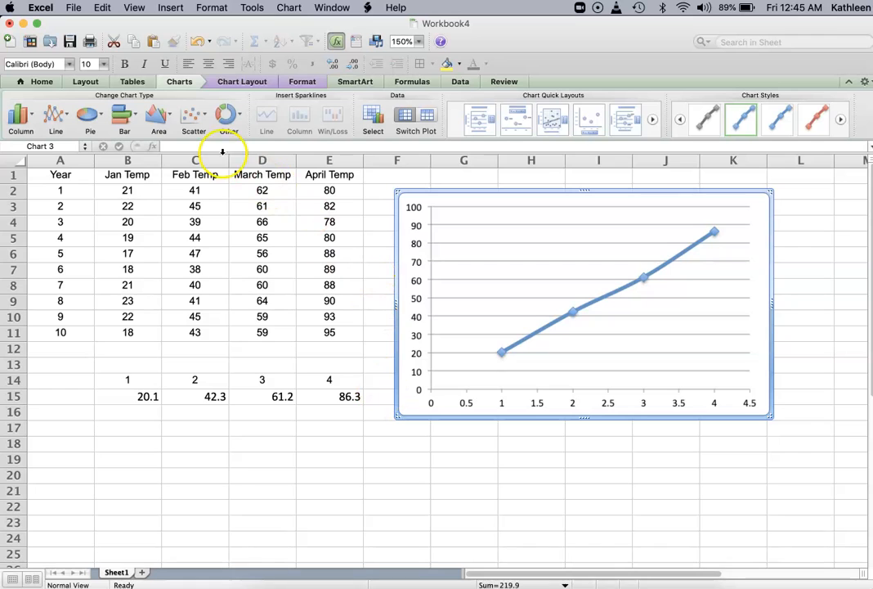
Step: Add major vertical gridlines to the chart
{"action": "left_click", "coordinate": [241, 81]}
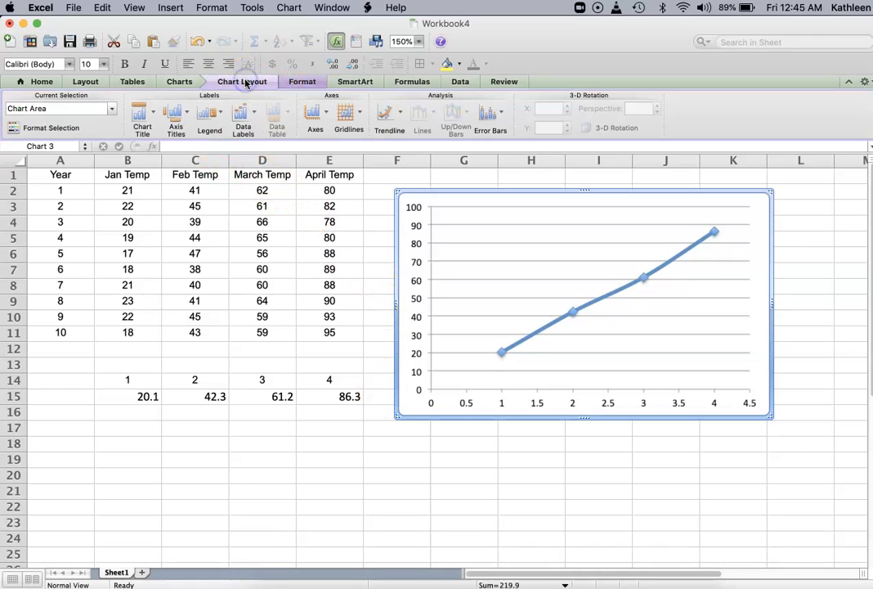
{"action": "left_click", "coordinate": [347, 123]}
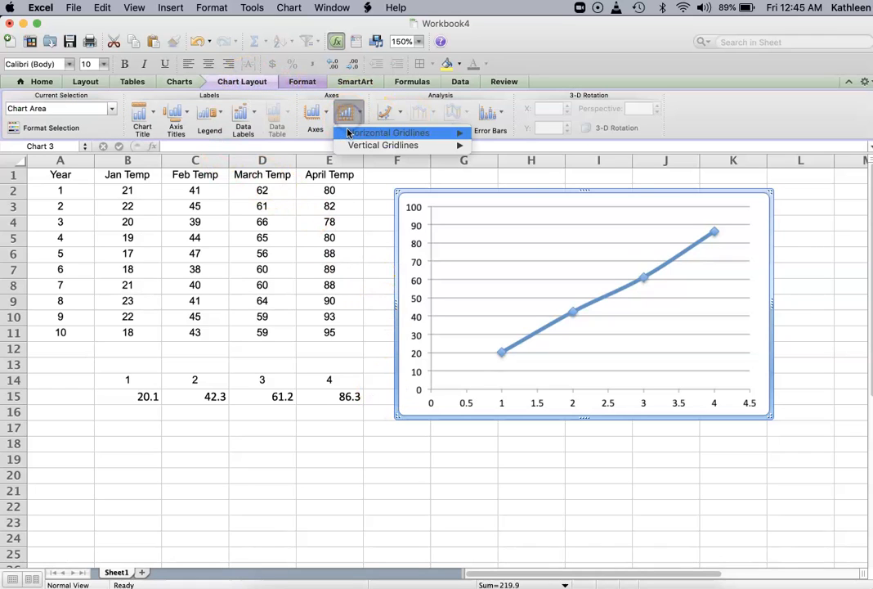
{"action": "mouse_move", "coordinate": [360, 145]}
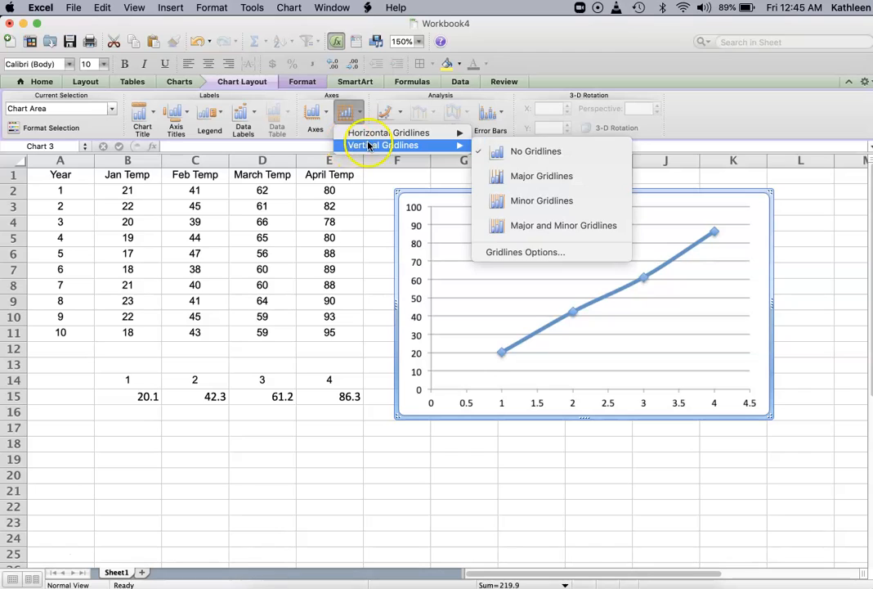
{"action": "left_click", "coordinate": [491, 172]}
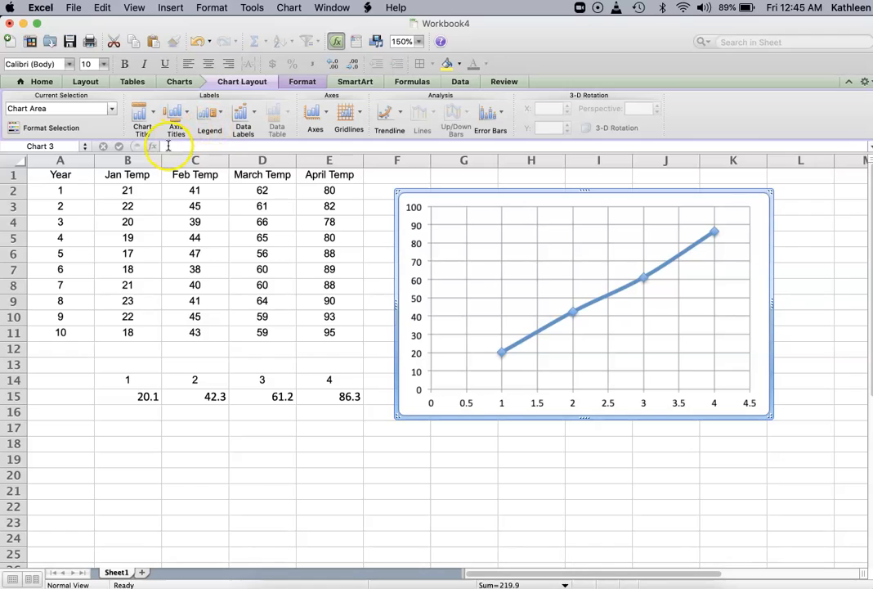
Step: Add a horizontal axis title below the axis reading Month
{"action": "left_click", "coordinate": [174, 121]}
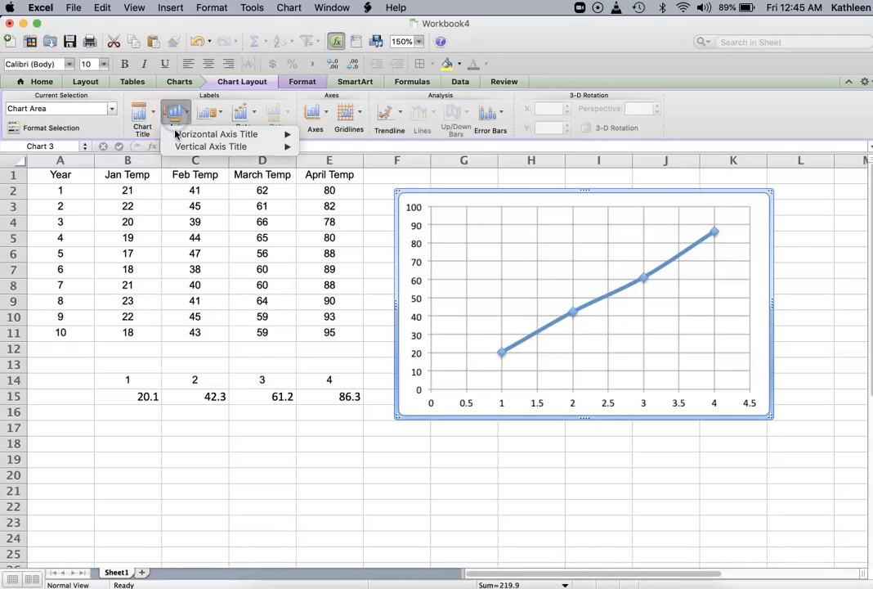
{"action": "mouse_move", "coordinate": [176, 135]}
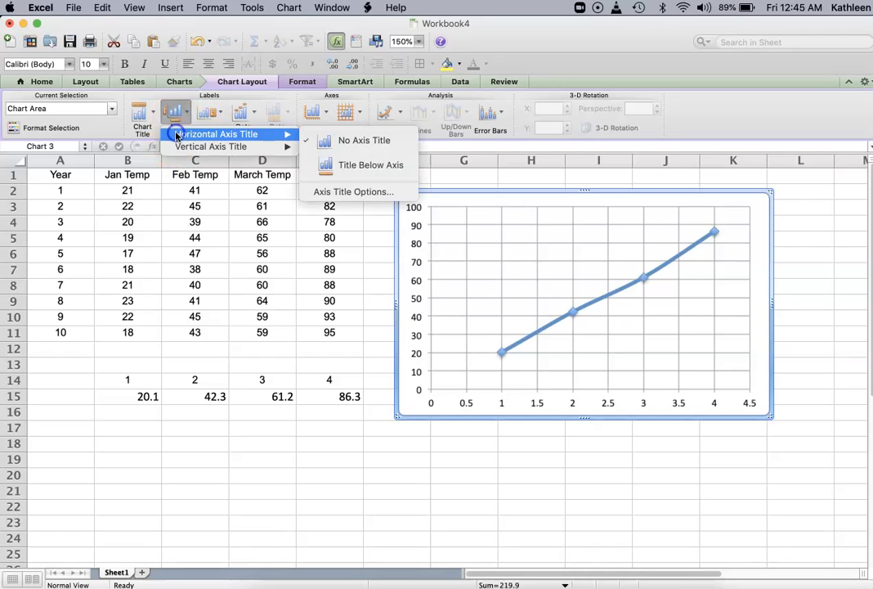
{"action": "left_click", "coordinate": [340, 166]}
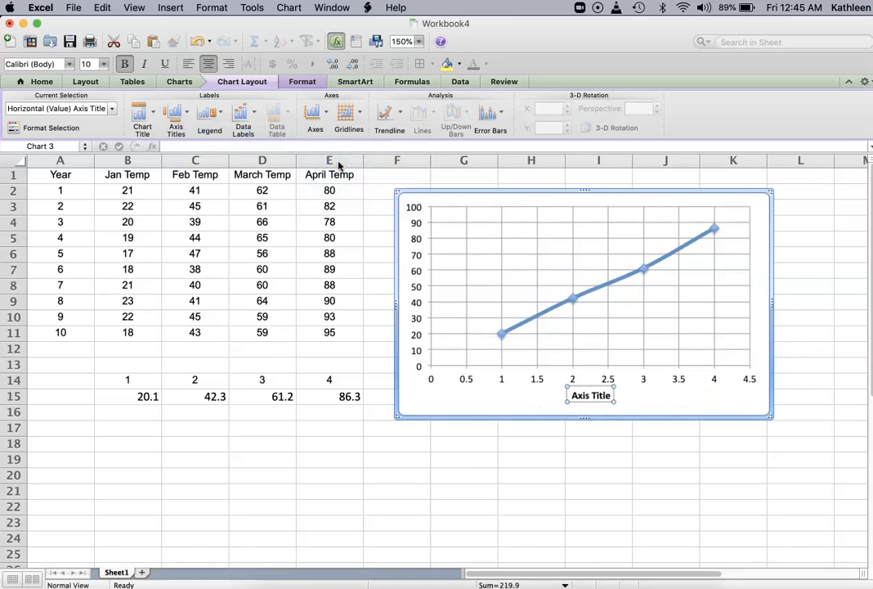
{"action": "type", "text": "Month"}
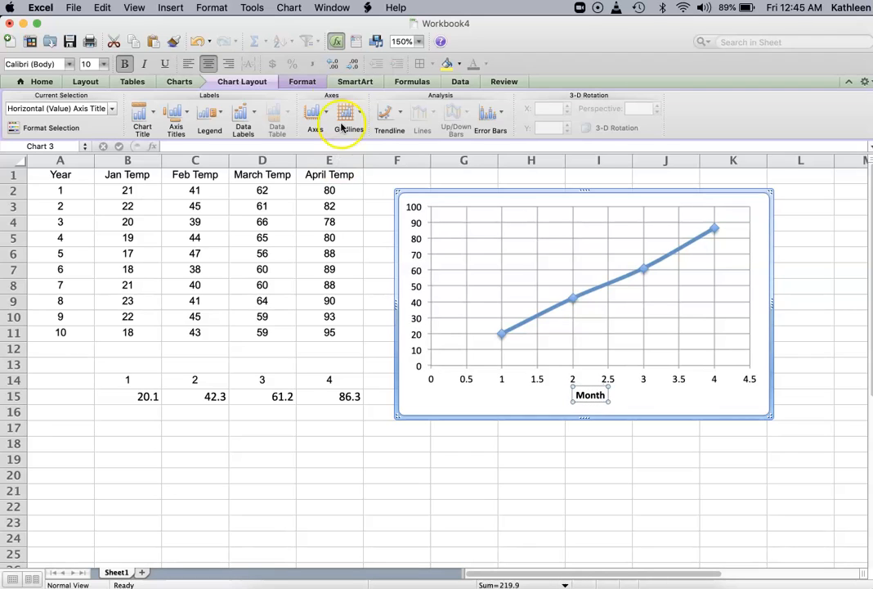
Step: Add a rotated vertical axis title to the chart
{"action": "left_click", "coordinate": [176, 113]}
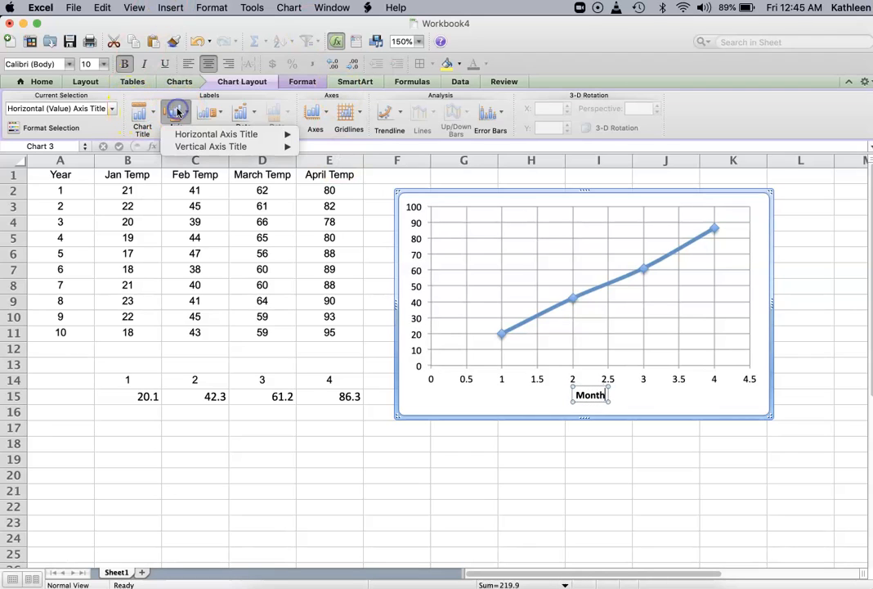
{"action": "mouse_move", "coordinate": [187, 147]}
{"action": "left_click", "coordinate": [330, 175]}
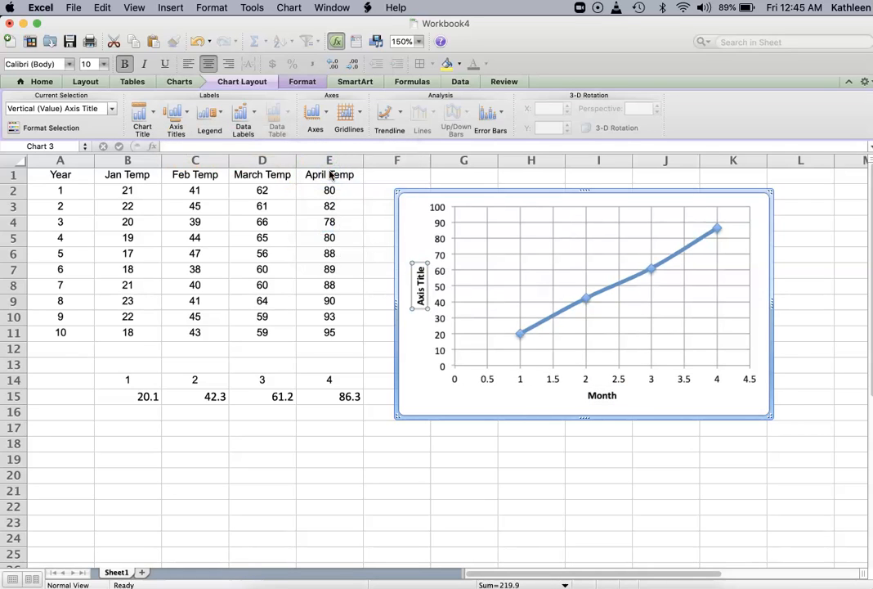
Step: Enter Average Temperature (°C) as the vertical axis title text
{"action": "type", "text": "A"}
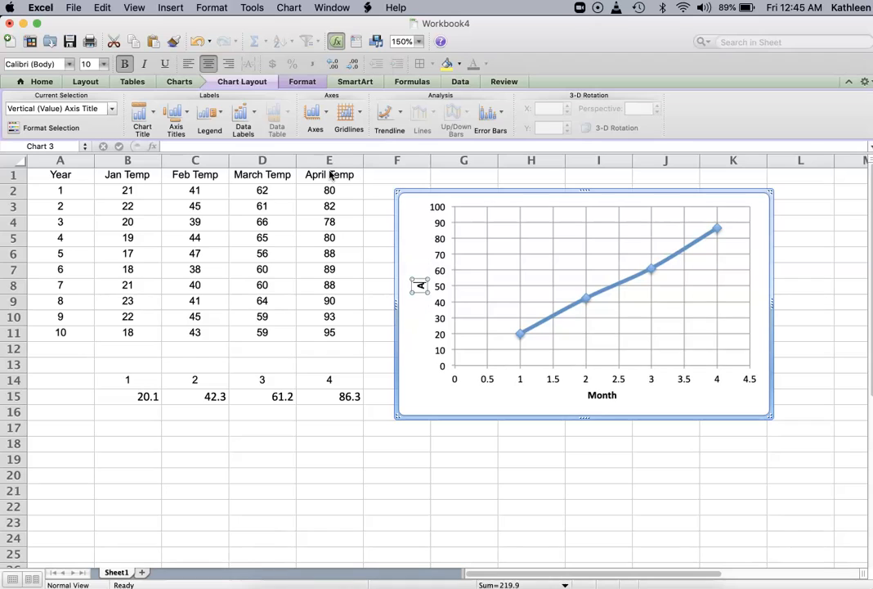
{"action": "type", "text": "verage Temperature (°C)"}
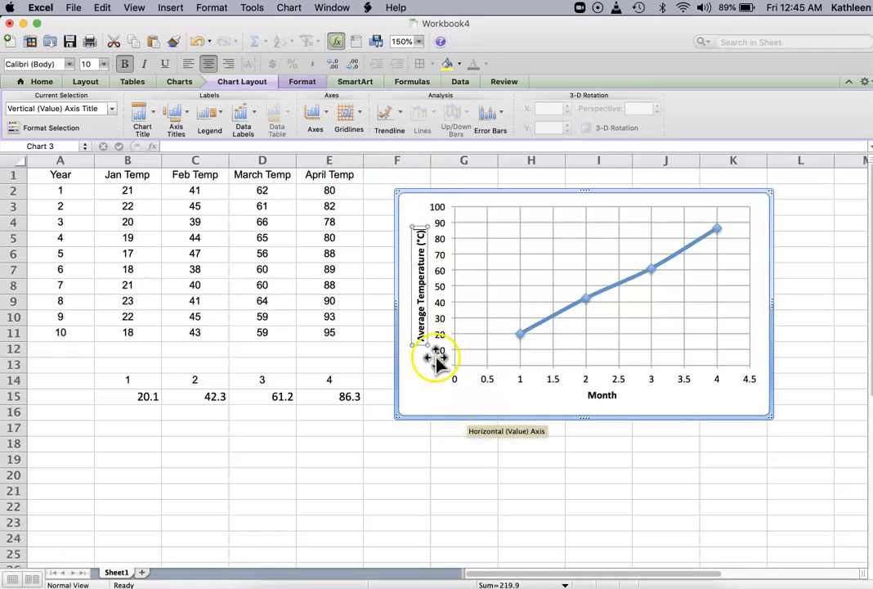
Step: Add a chart title above the chart reading Test Chart 1, and move the chart up and to the right
{"action": "left_click", "coordinate": [140, 109]}
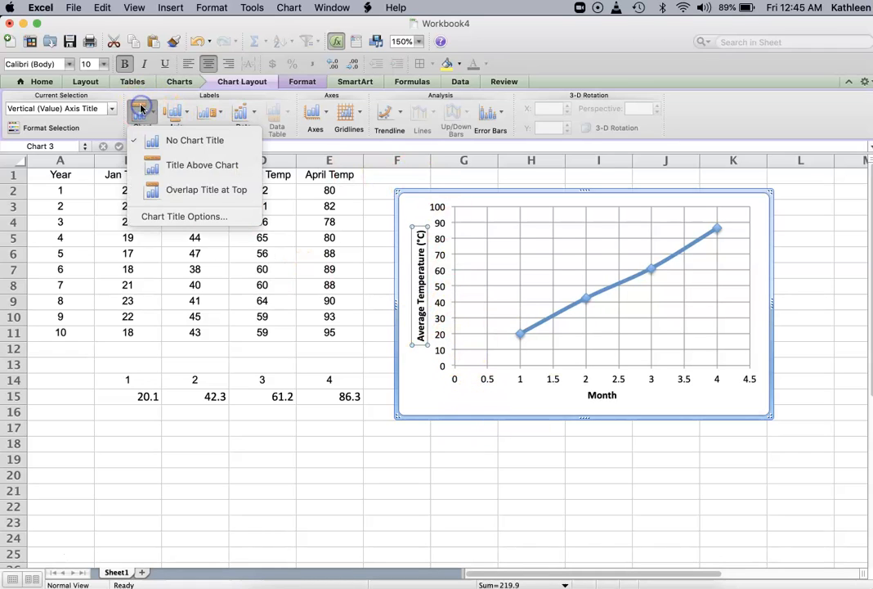
{"action": "left_click", "coordinate": [154, 167]}
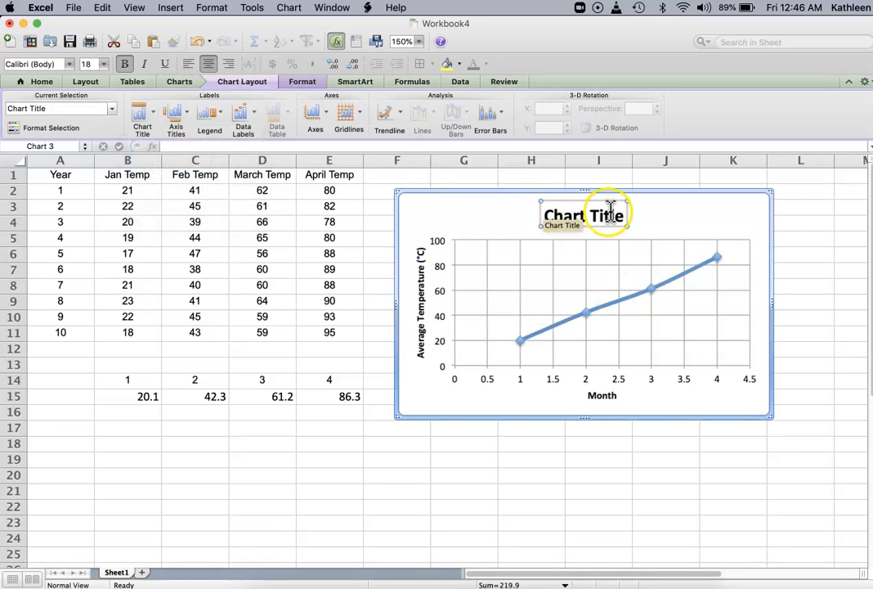
{"action": "left_click", "coordinate": [619, 215]}
{"action": "type", "text": "Tes"}
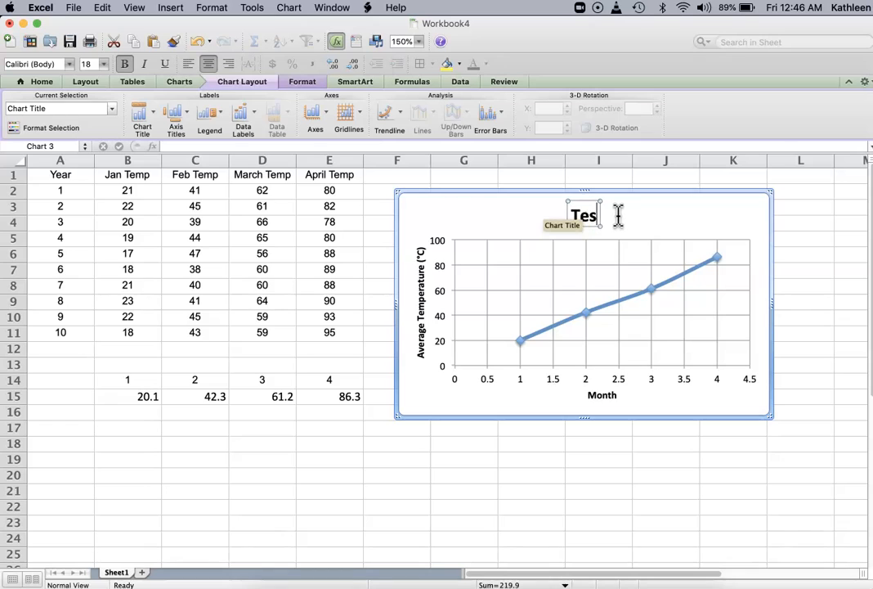
{"action": "type", "text": "t Chart 1"}
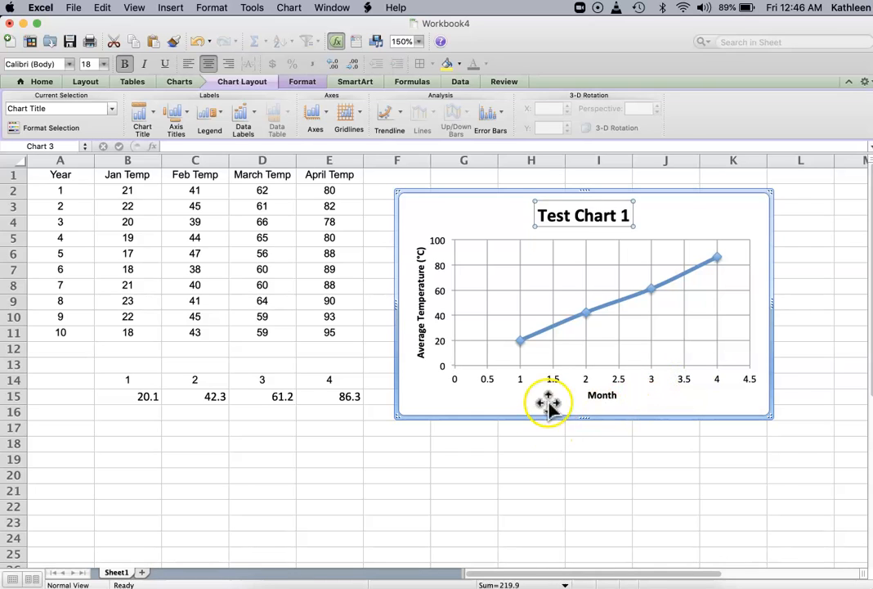
{"action": "left_click_drag", "start_coordinate": [497, 189], "coordinate": [580, 176]}
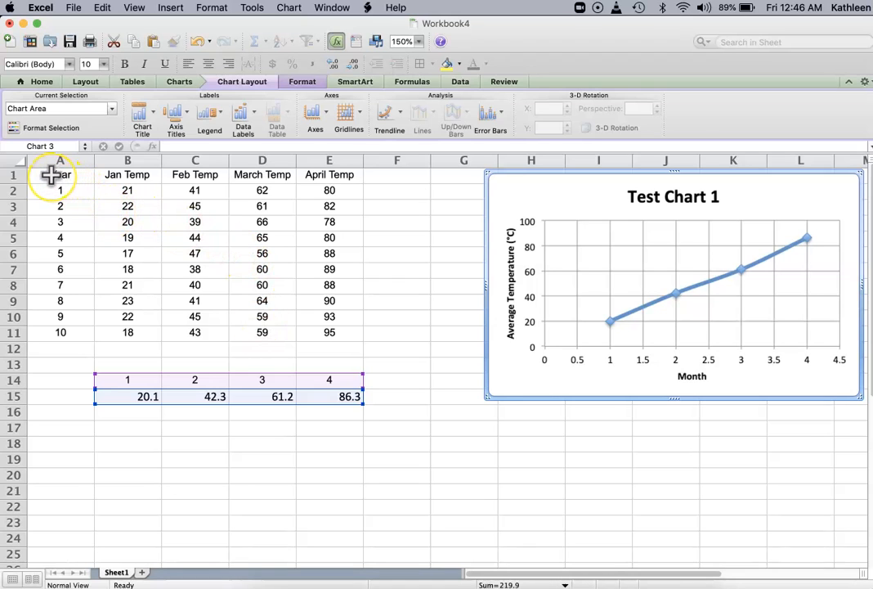
Step: Select the Year through March Temp data in A1:D11 and insert a smooth marked scatter chart
{"action": "left_click_drag", "start_coordinate": [51, 175], "coordinate": [286, 332]}
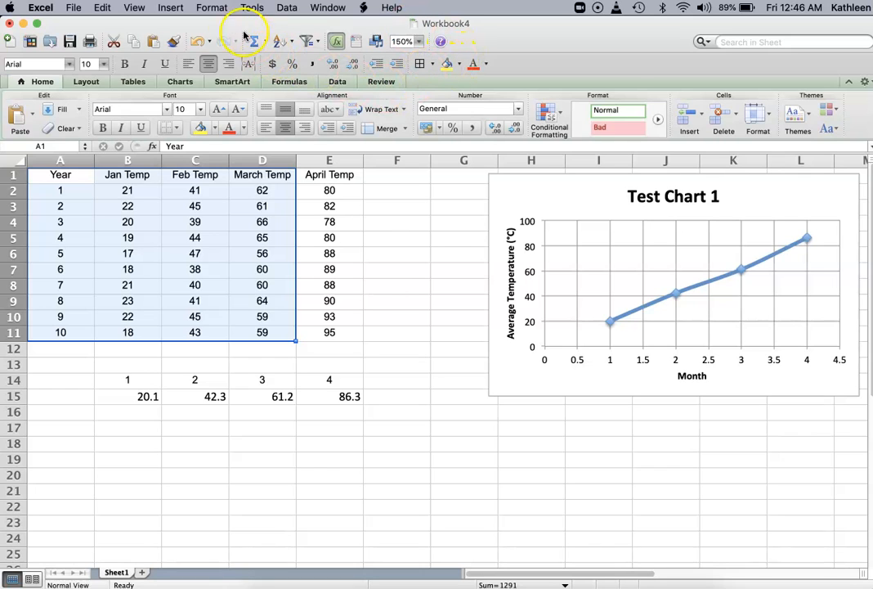
{"action": "left_click", "coordinate": [169, 7]}
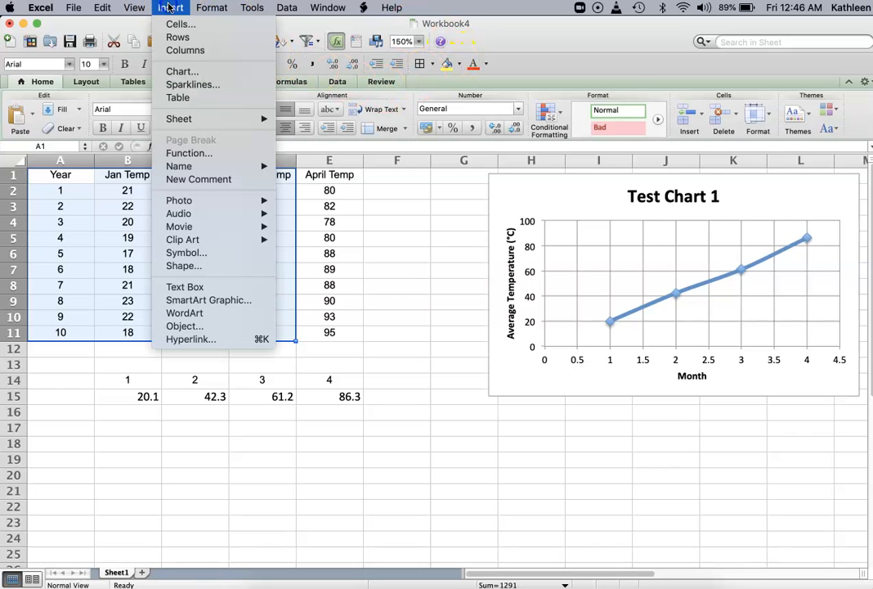
{"action": "left_click", "coordinate": [176, 71]}
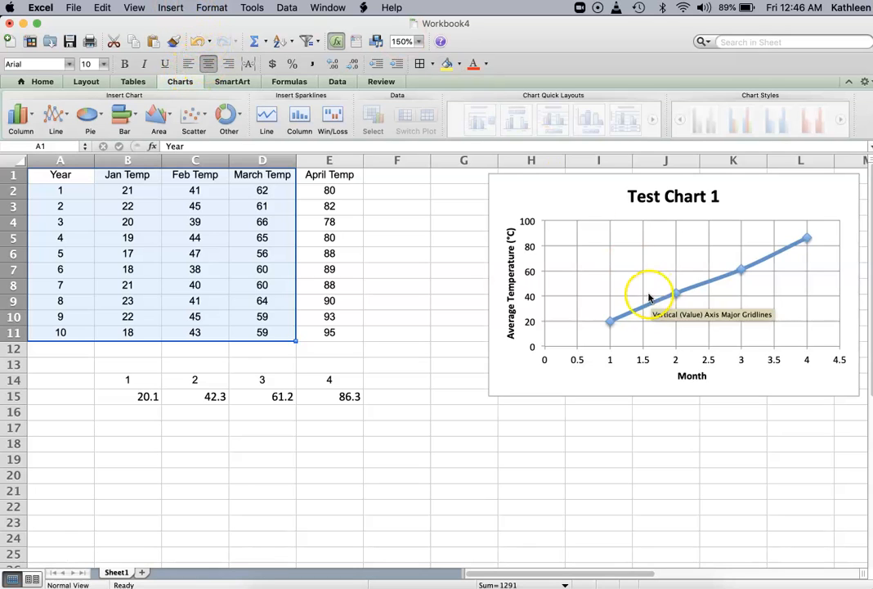
{"action": "scroll", "coordinate": [423, 315], "scroll_direction": "down", "scroll_amount": 4}
{"action": "scroll", "coordinate": [423, 315], "scroll_direction": "down", "scroll_amount": 4}
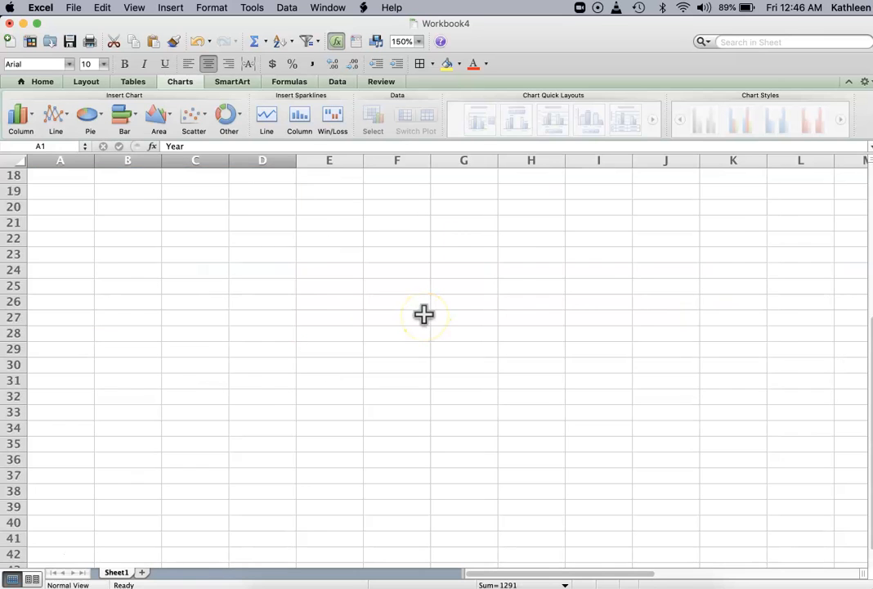
{"action": "scroll", "coordinate": [425, 314], "scroll_direction": "up", "scroll_amount": 6}
{"action": "scroll", "coordinate": [327, 260], "scroll_direction": "down", "scroll_amount": 1}
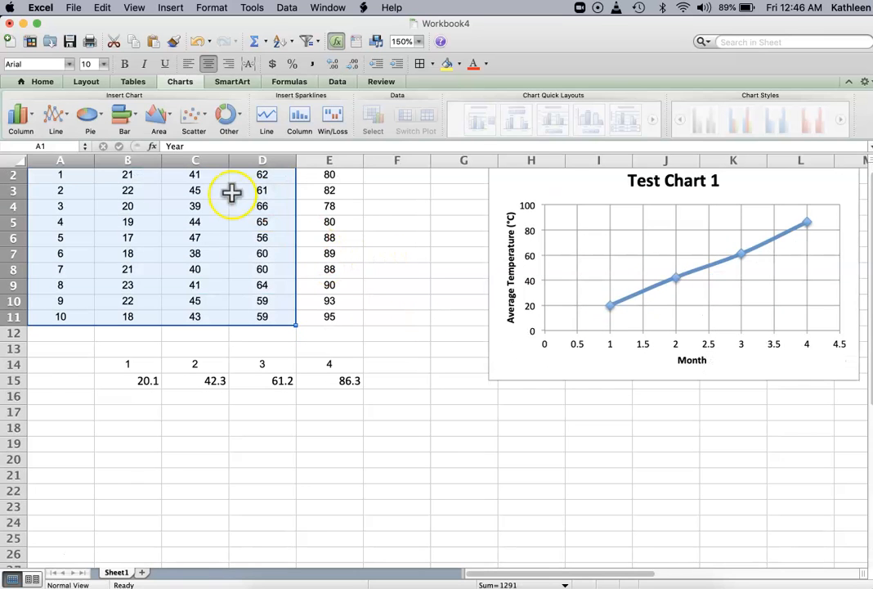
{"action": "left_click", "coordinate": [170, 7]}
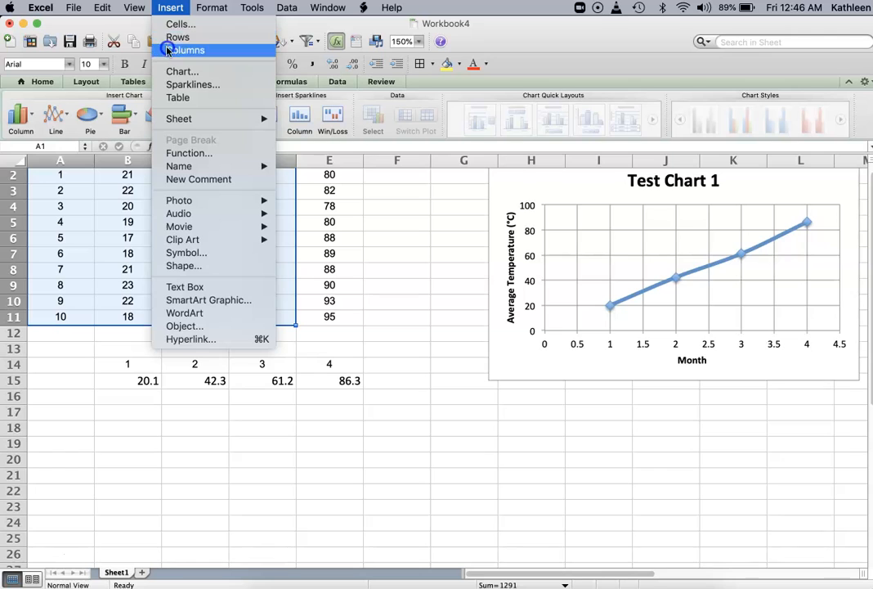
{"action": "left_click", "coordinate": [170, 8]}
{"action": "left_click", "coordinate": [192, 129]}
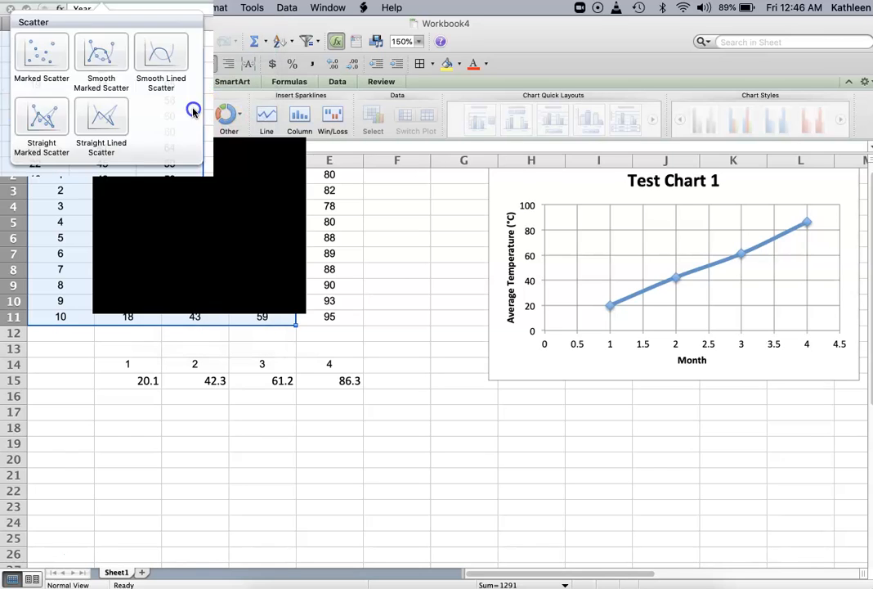
{"action": "left_click", "coordinate": [191, 194]}
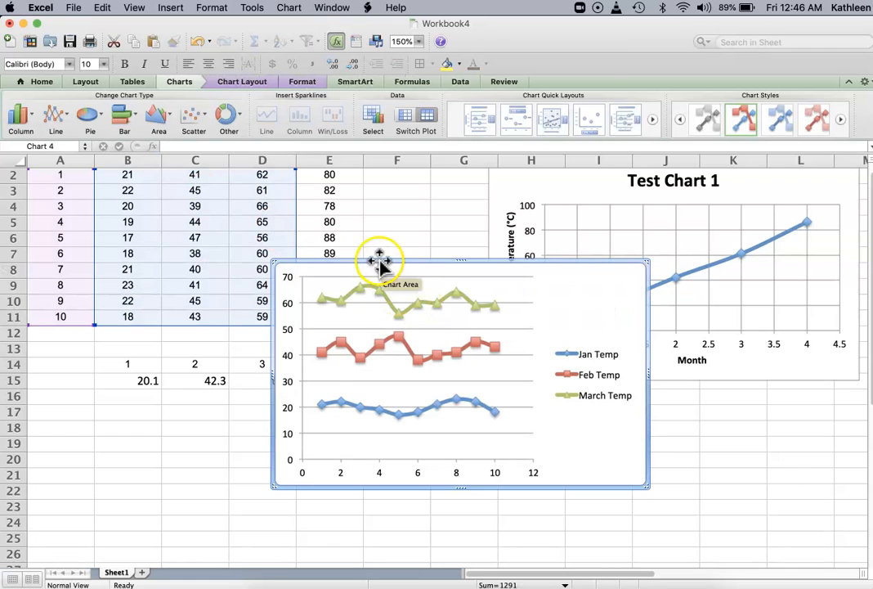
Step: Move the new chart down and to the right, and delete its Feb Temp series
{"action": "left_click_drag", "start_coordinate": [379, 261], "coordinate": [427, 304]}
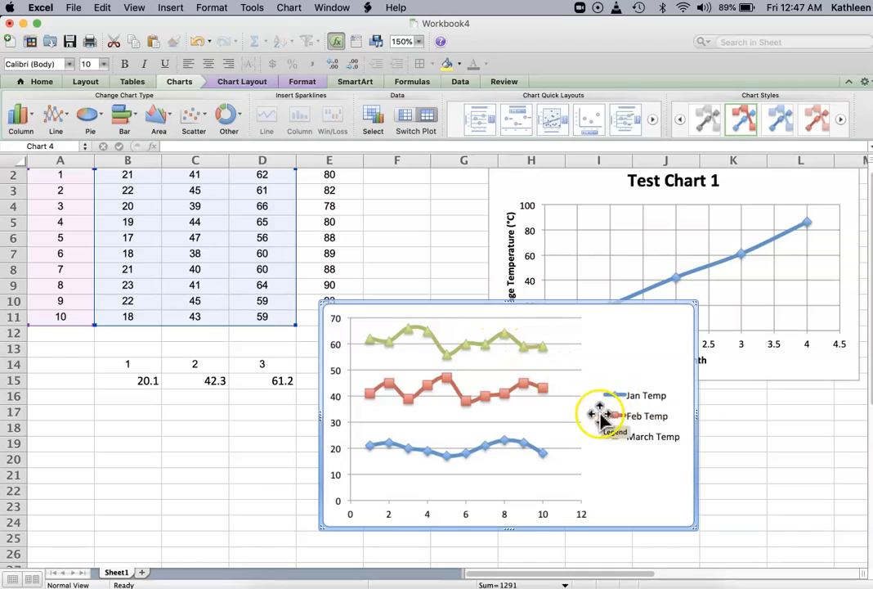
{"action": "left_click", "coordinate": [542, 391]}
{"action": "key", "text": "Delete"}
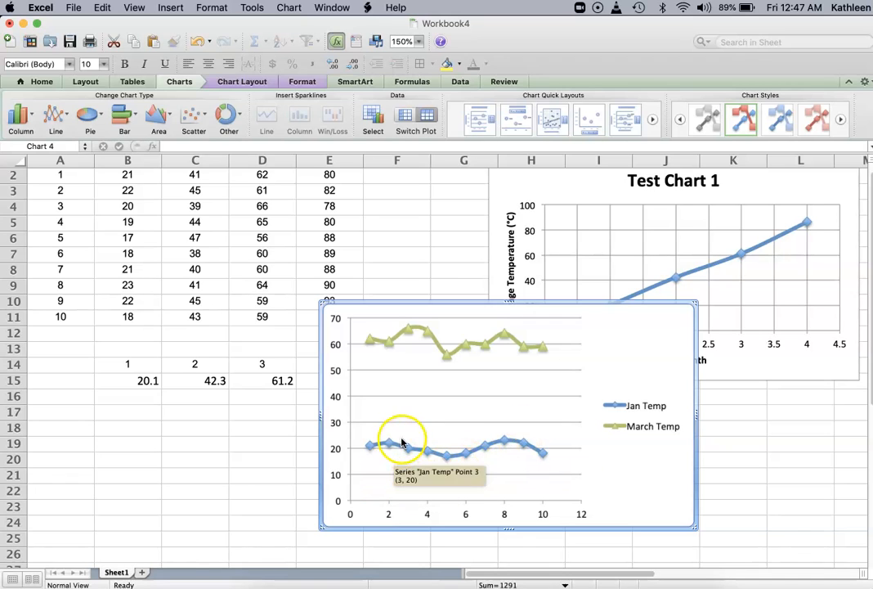
Step: Add major vertical gridlines to the new chart
{"action": "left_click", "coordinate": [224, 84]}
{"action": "left_click", "coordinate": [350, 115]}
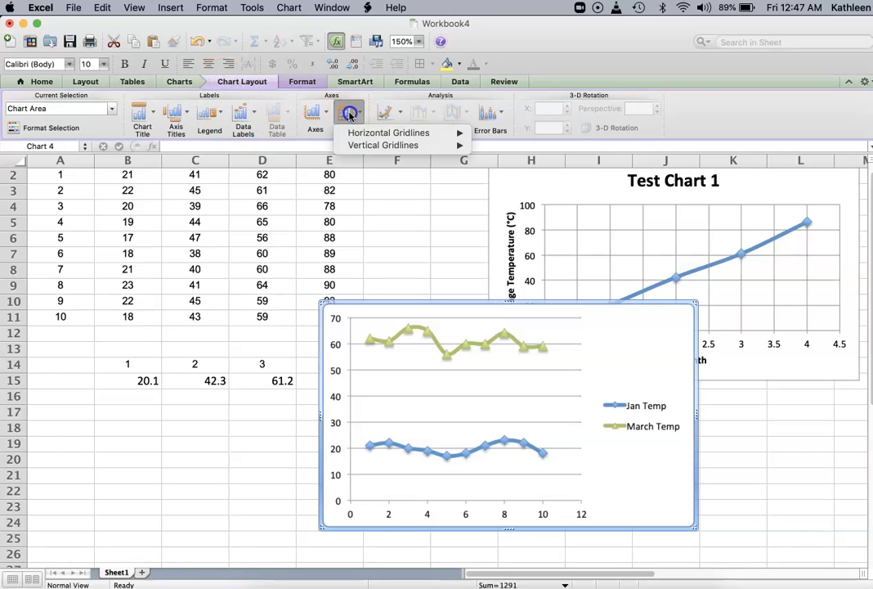
{"action": "mouse_move", "coordinate": [361, 146]}
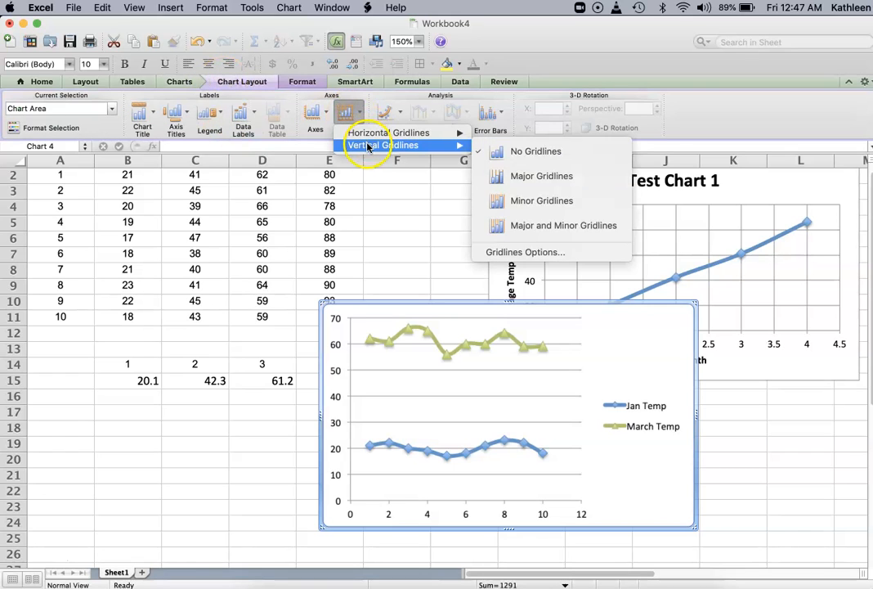
{"action": "left_click", "coordinate": [506, 182]}
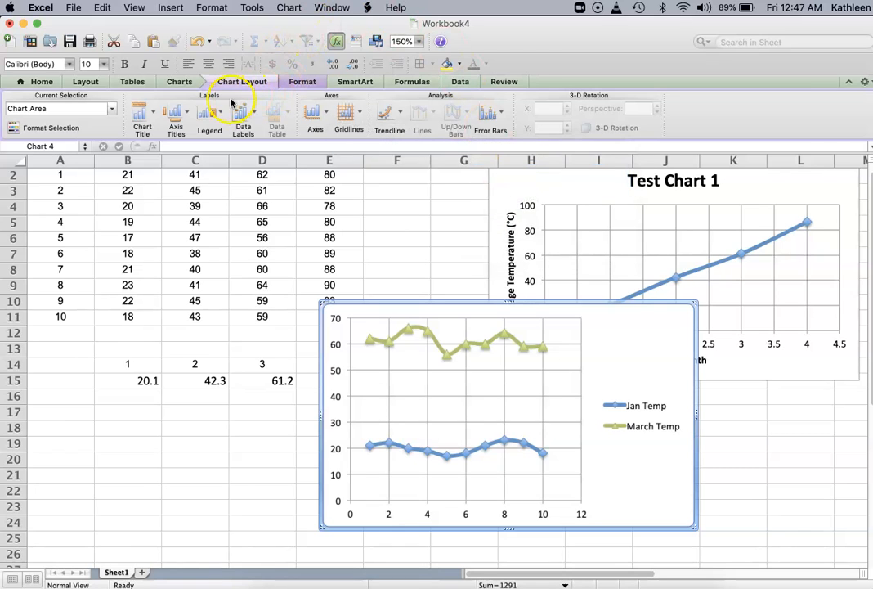
Step: Add a horizontal axis title below the axis reading Years to the new chart
{"action": "left_click", "coordinate": [179, 114]}
{"action": "mouse_move", "coordinate": [179, 135]}
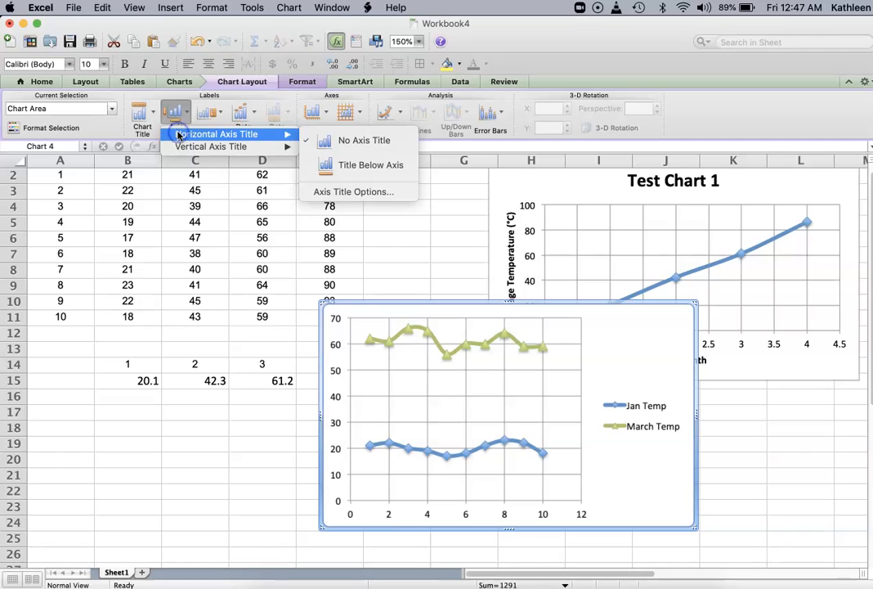
{"action": "left_click", "coordinate": [327, 164]}
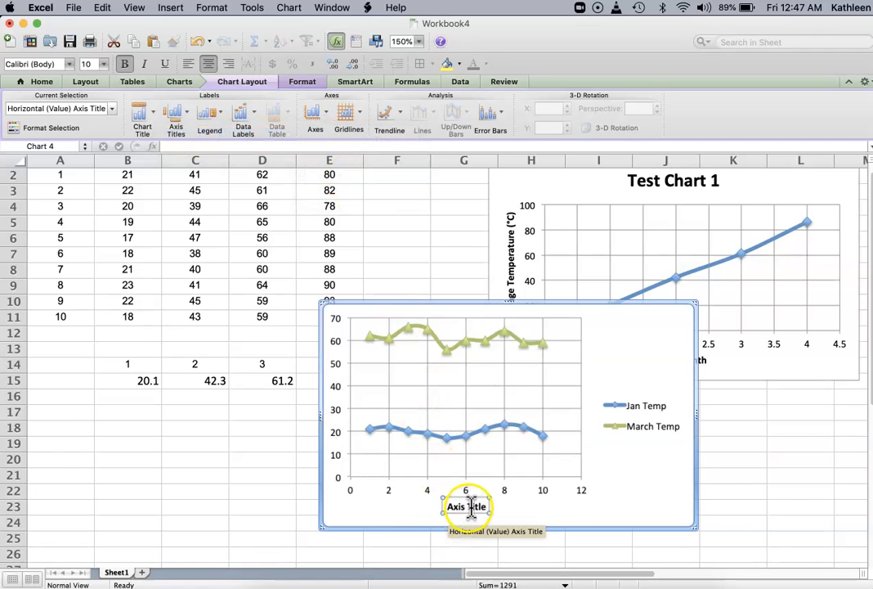
{"action": "type", "text": "M"}
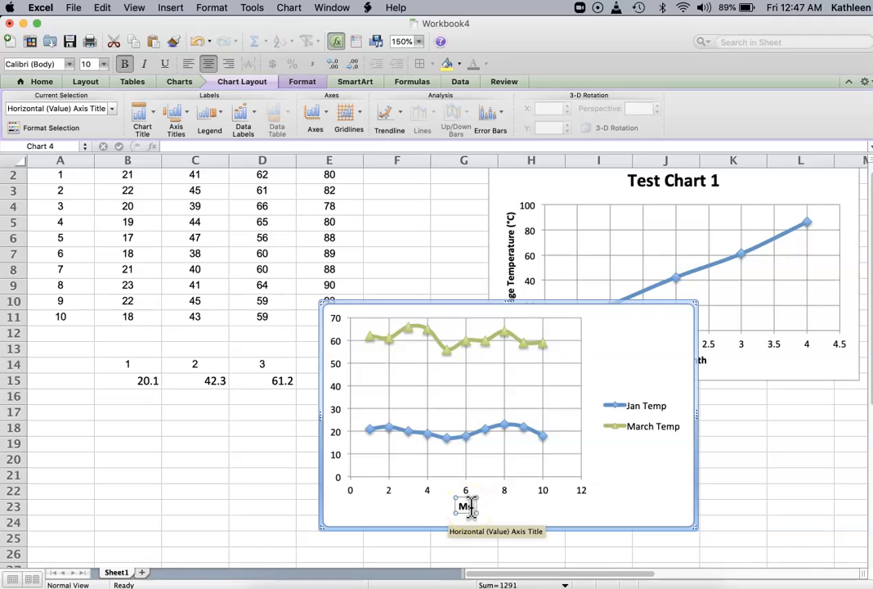
{"action": "type", "text": "o"}
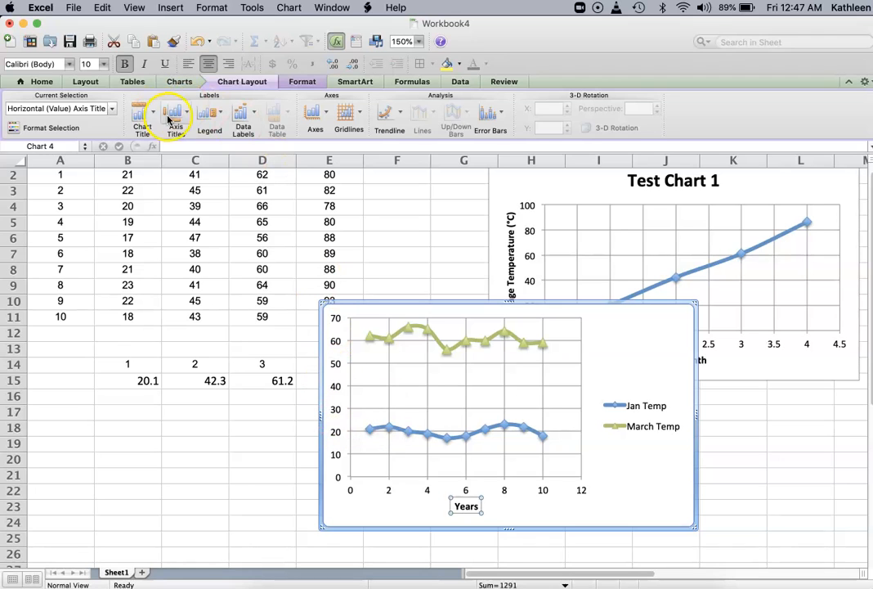
Step: Add a rotated vertical axis title reading Temperature (°C) to the new chart
{"action": "left_click", "coordinate": [168, 109]}
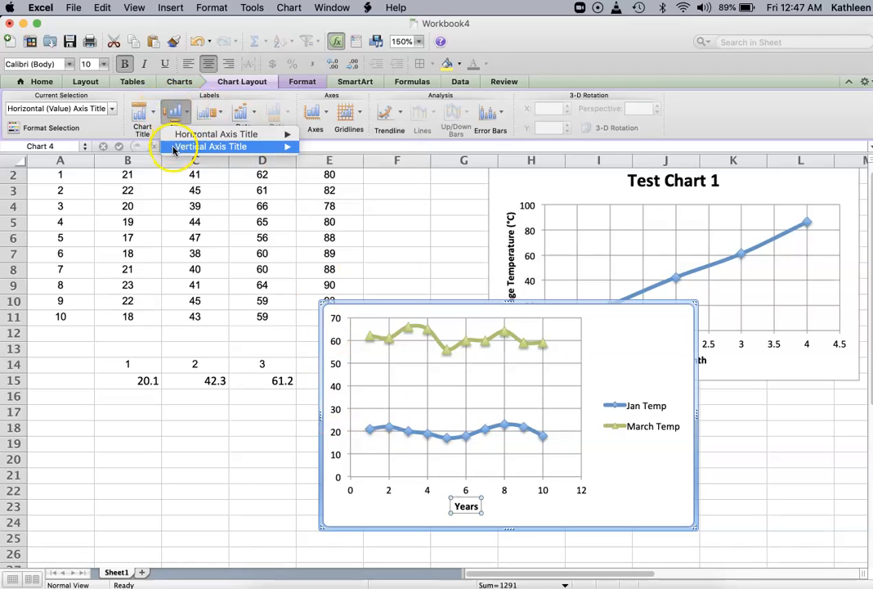
{"action": "mouse_move", "coordinate": [180, 146]}
{"action": "left_click", "coordinate": [327, 176]}
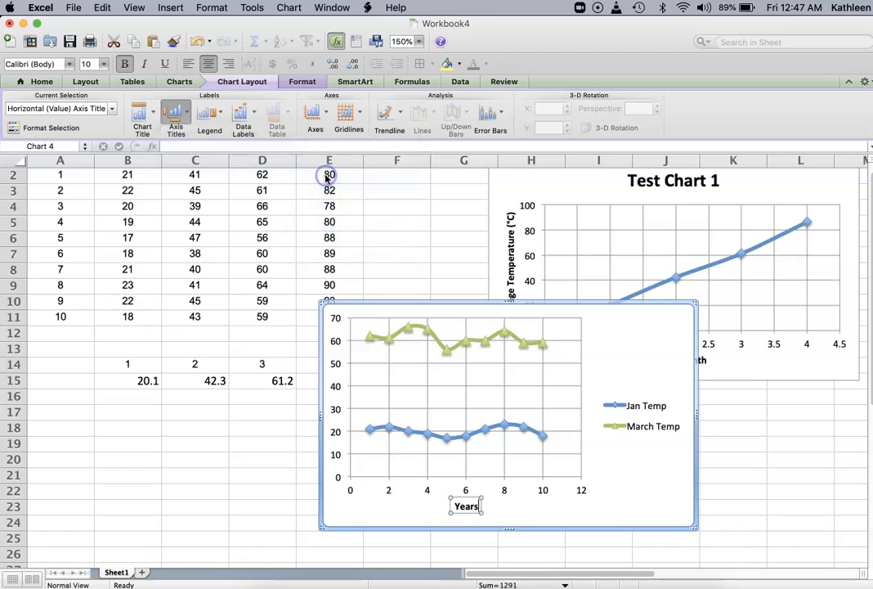
{"action": "type", "text": "Temperature"}
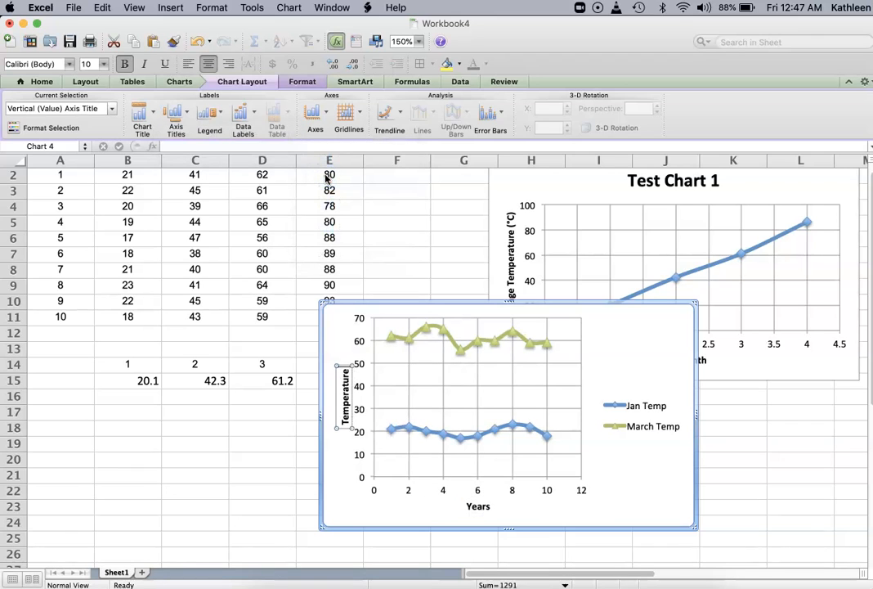
{"action": "type", "text": " ("}
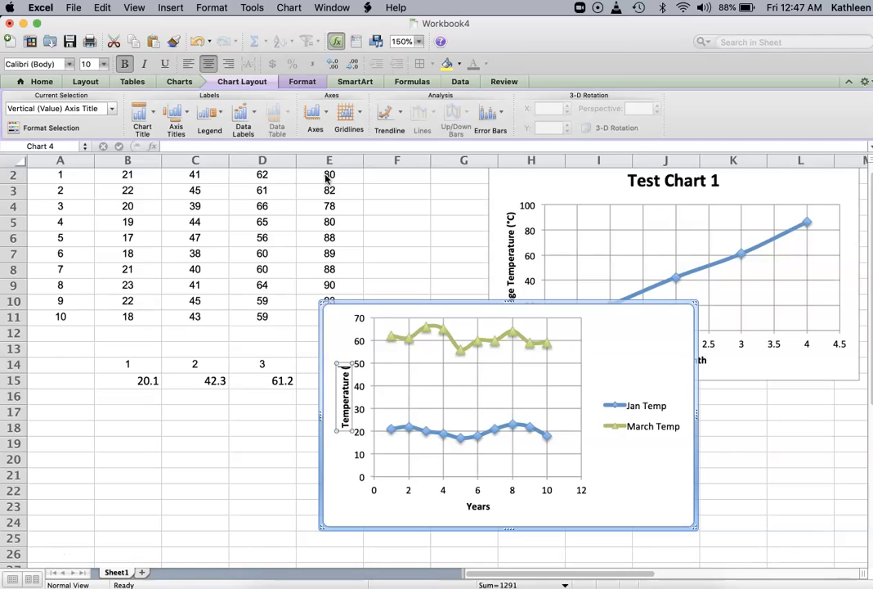
{"action": "type", "text": "°"}
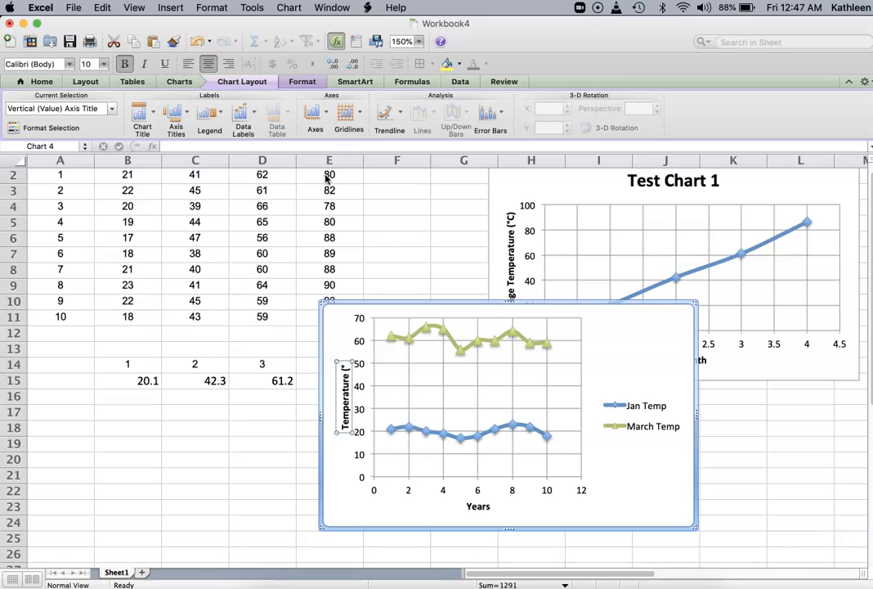
{"action": "type", "text": "C)"}
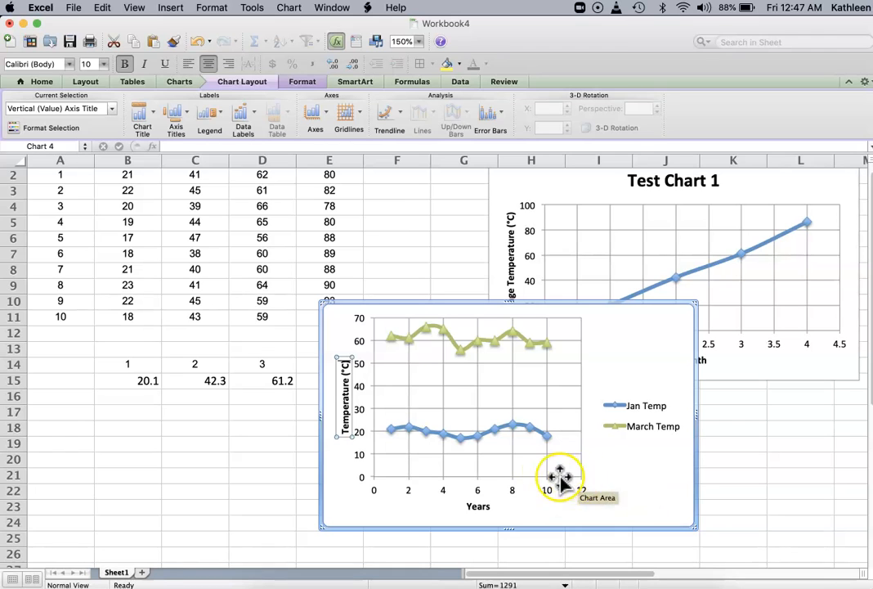
Step: Set the new chart's horizontal axis maximum to 10 in the axis format settings
{"action": "left_click", "coordinate": [410, 481]}
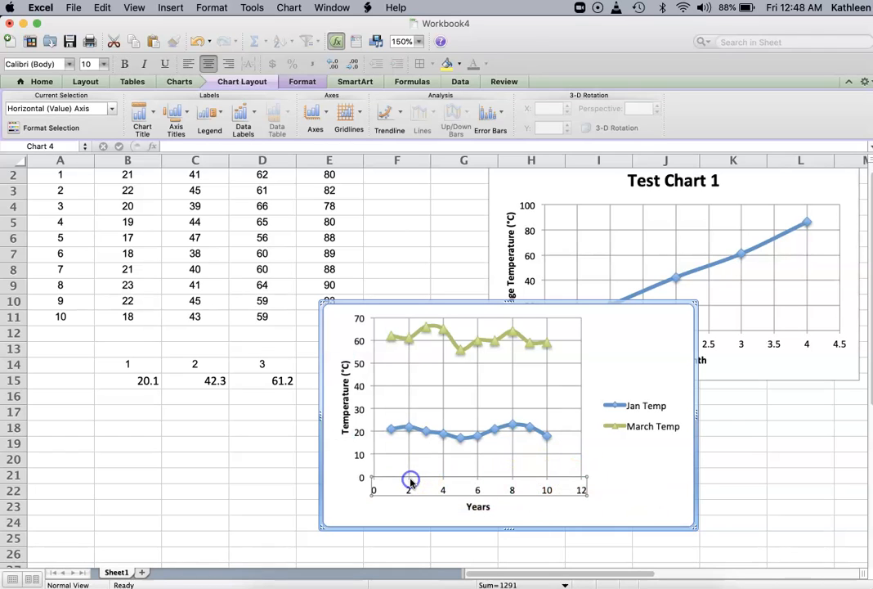
{"action": "double_click", "coordinate": [411, 481]}
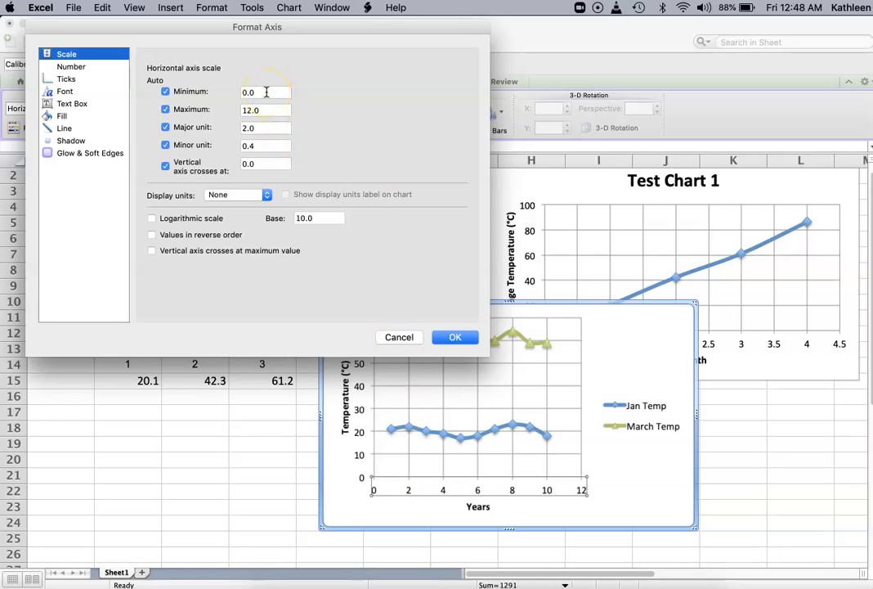
{"action": "left_click_drag", "start_coordinate": [270, 110], "coordinate": [221, 105]}
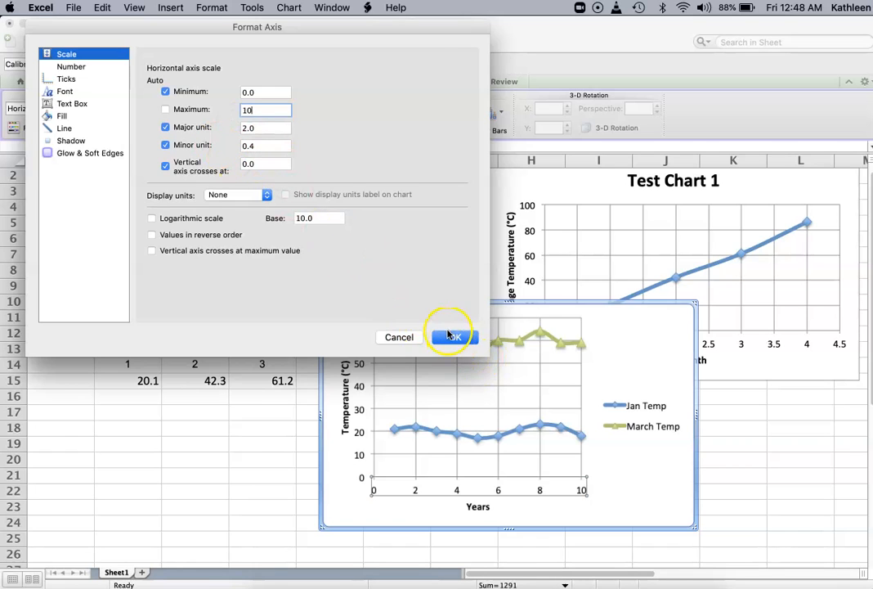
{"action": "left_click", "coordinate": [452, 338]}
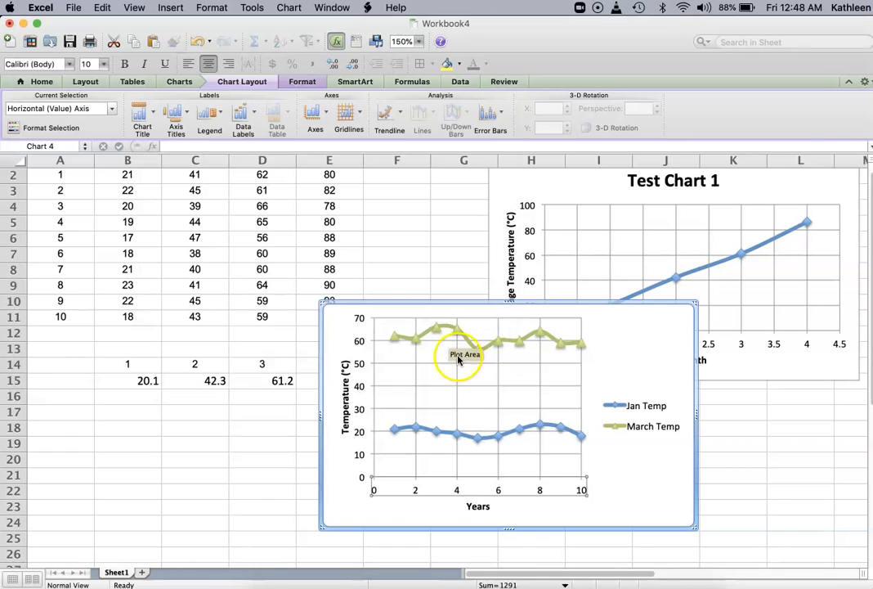
Step: Move the new chart to the left, over the lower part of the data table
{"action": "left_click", "coordinate": [609, 302]}
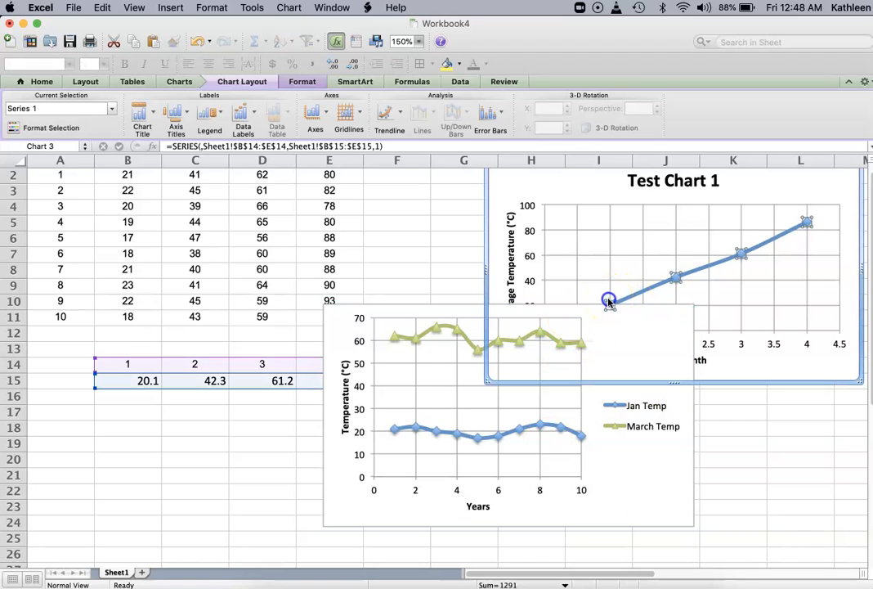
{"action": "left_click_drag", "start_coordinate": [454, 299], "coordinate": [255, 276]}
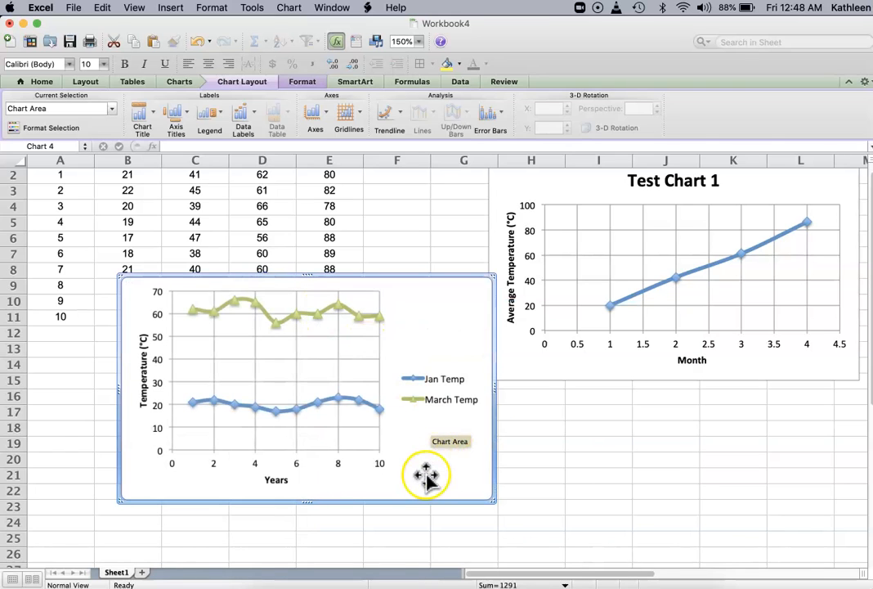